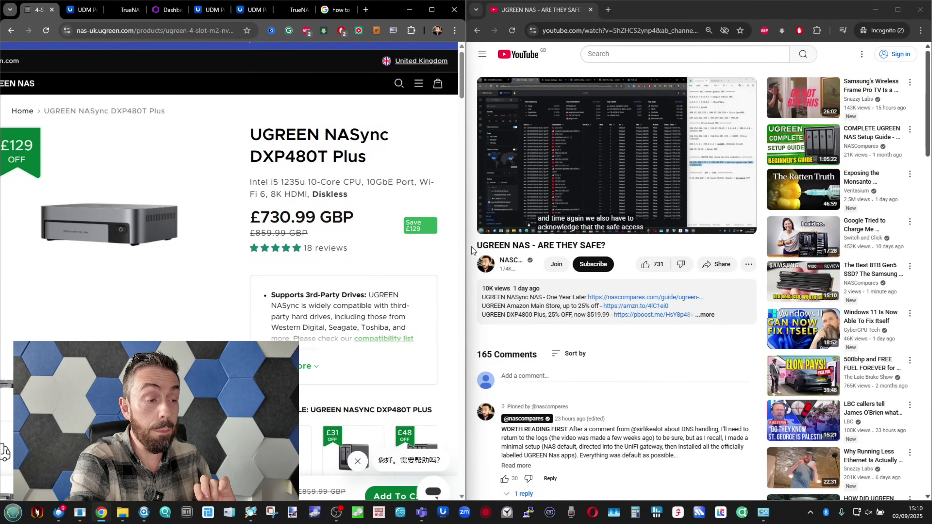
- Scroll the YouTube page down to the viewer comments on the UGREEN NAS safety video
scroll(472, 247, up, 5)
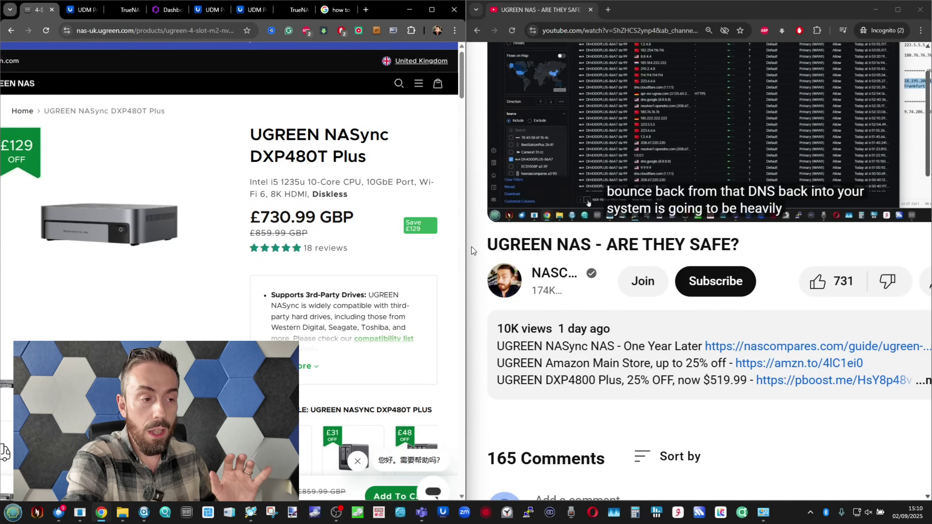
scroll(546, 212, down, 2)
scroll(545, 212, down, 3)
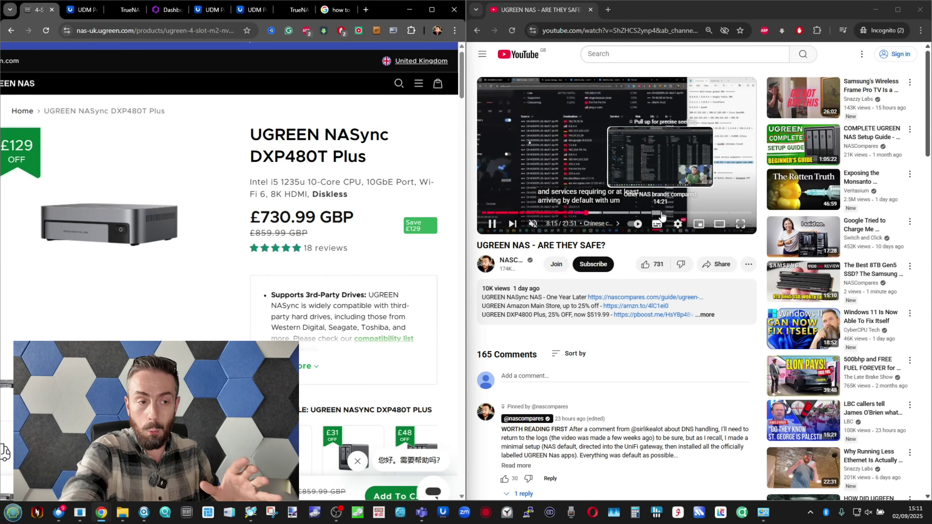
scroll(662, 216, down, 2)
scroll(630, 247, down, 15)
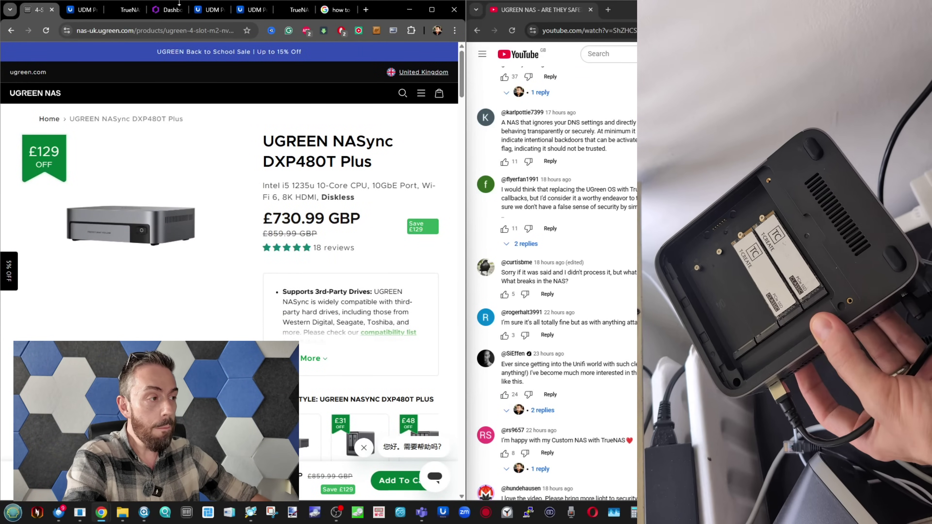
- View the TrueNAS dashboard (ElectricEel-24.10.0, hostname hexnascompares), then return to the DXP480T Plus page
click(123, 10)
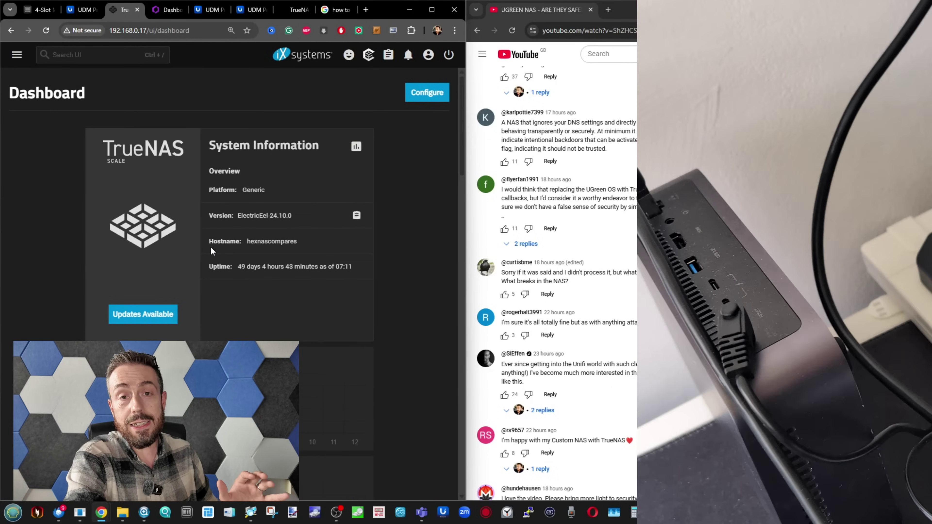
key(ctrl+1)
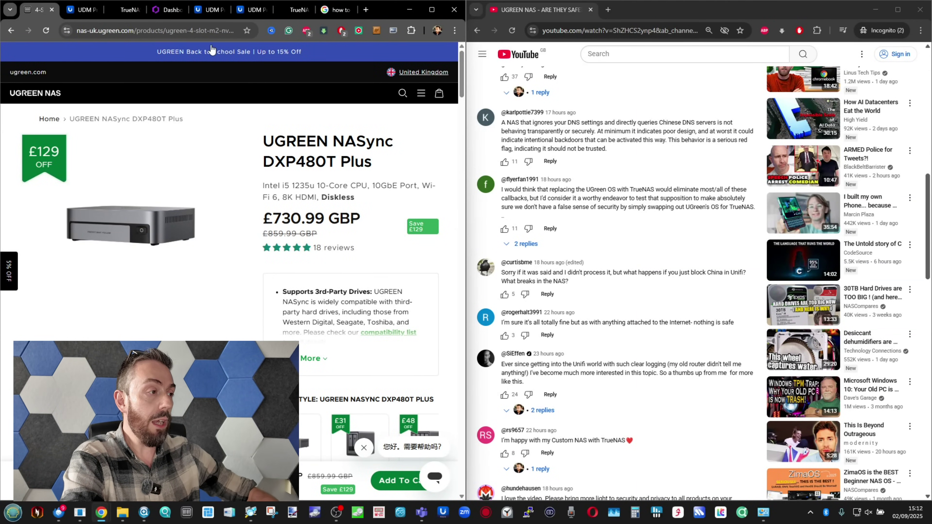
click(165, 10)
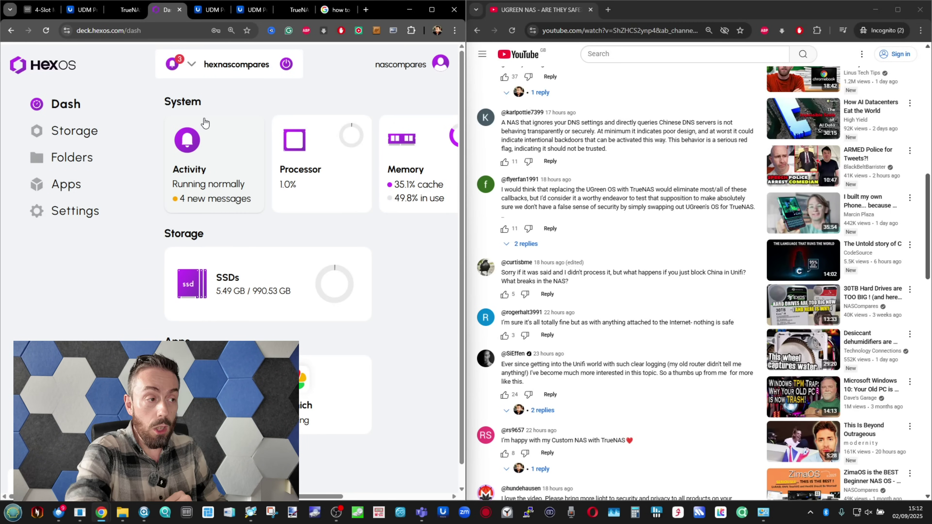
click(194, 64)
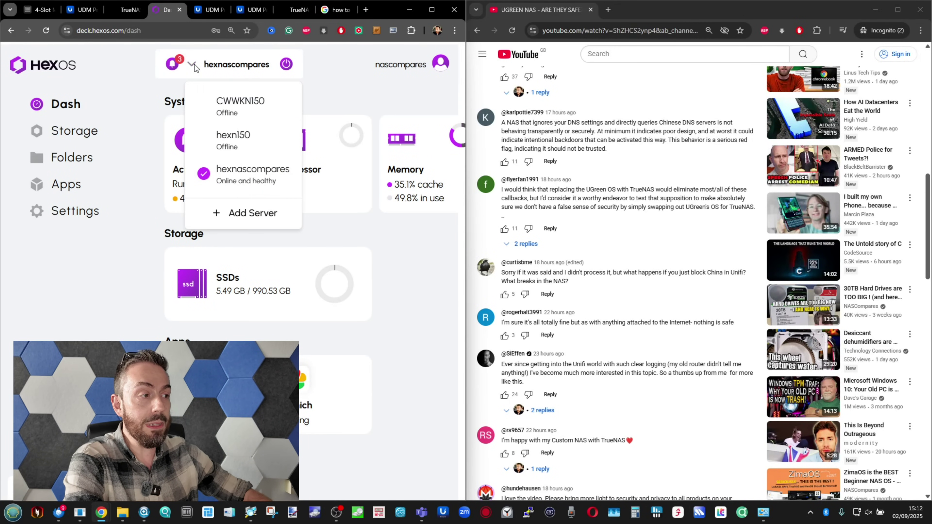
click(193, 66)
click(171, 64)
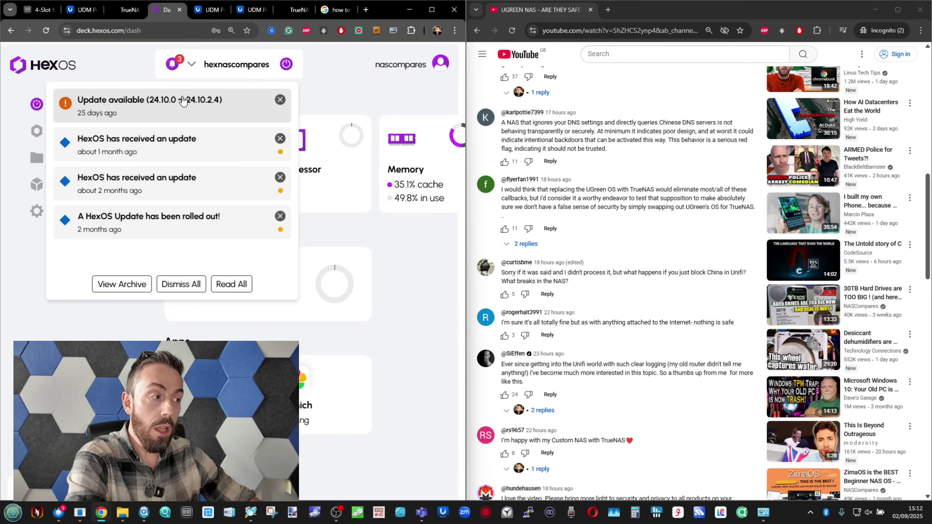
scroll(139, 92, up, 5)
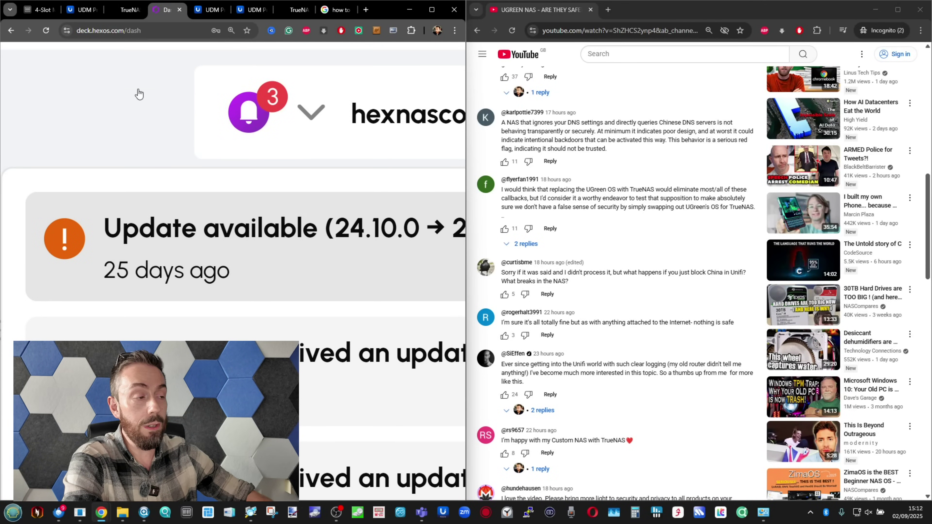
scroll(139, 94, down, 5)
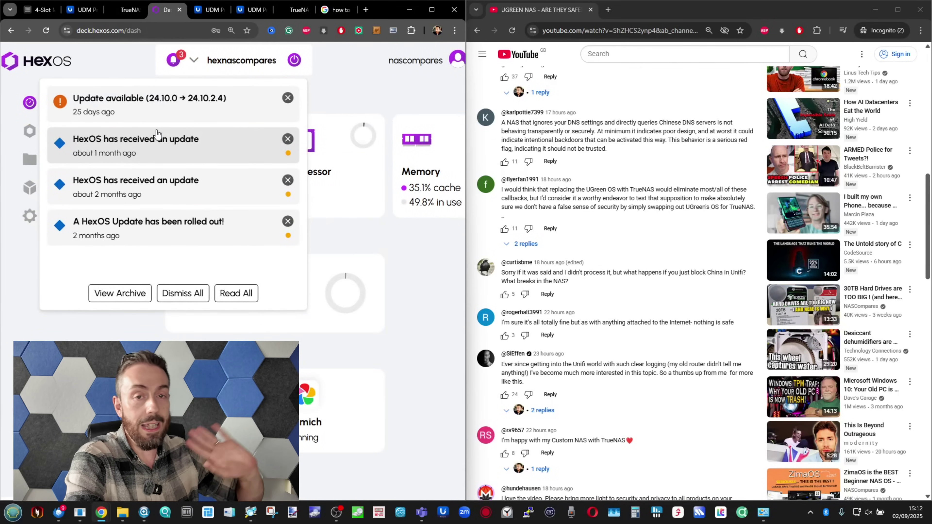
click(83, 339)
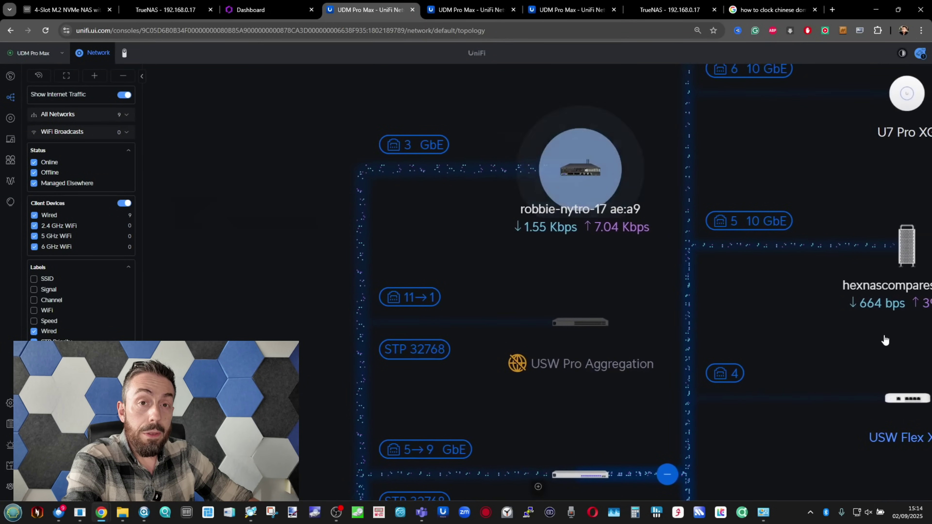
- Open the hexnascompares client details and highlight its model, Apple Mac Pro 2019
drag(855, 338, 489, 331)
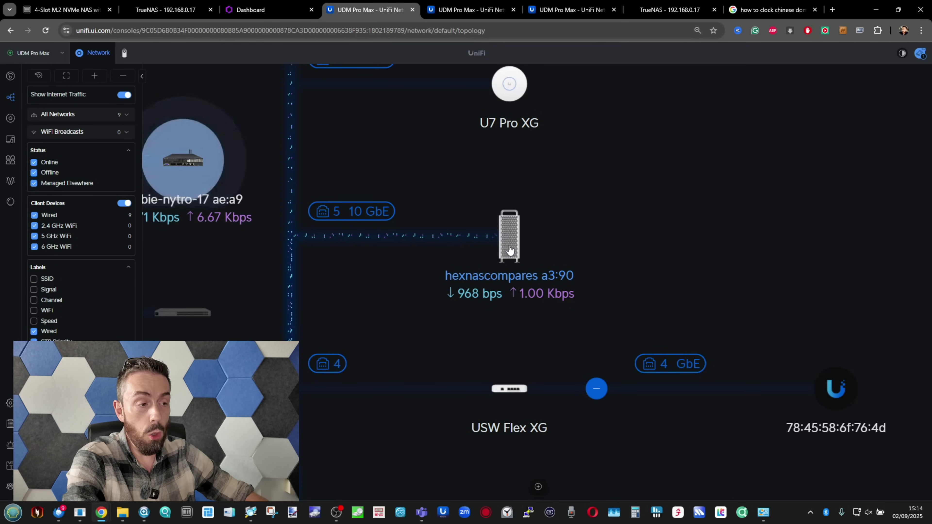
click(509, 250)
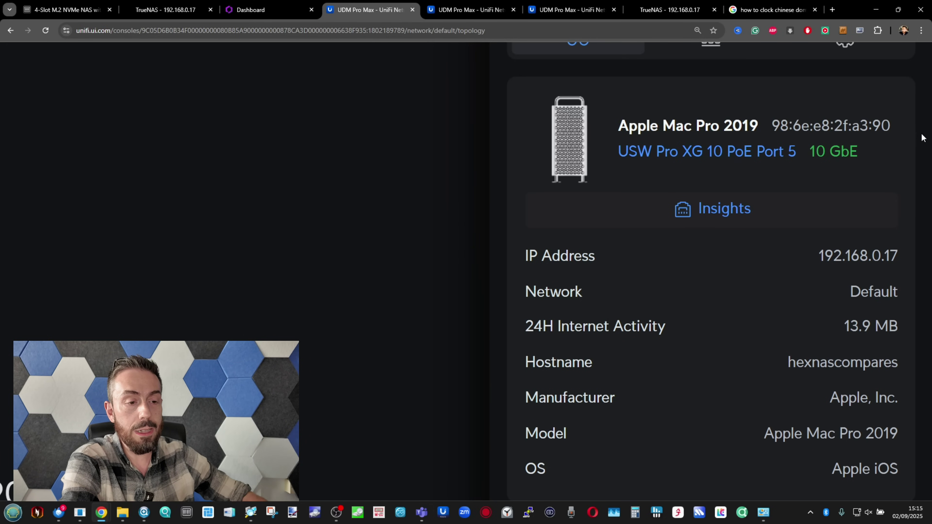
scroll(878, 196, down, 1)
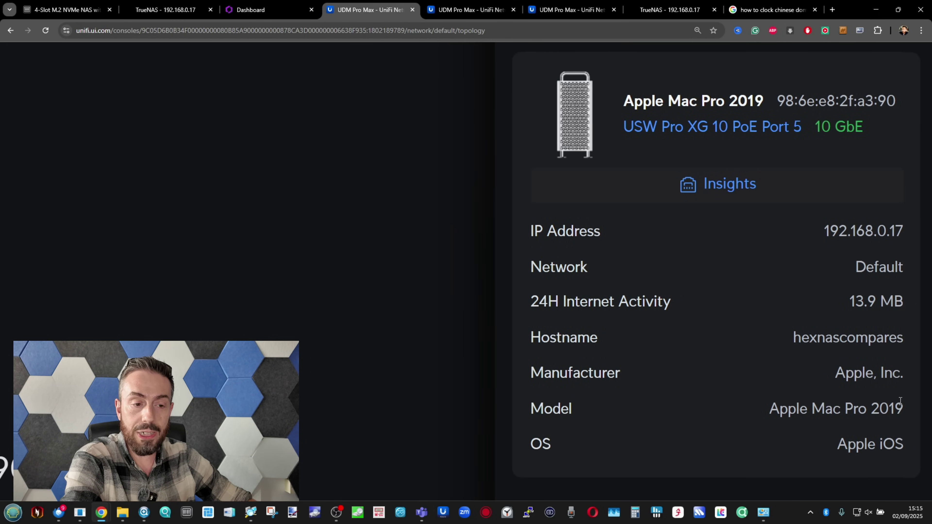
drag(901, 402, 772, 411)
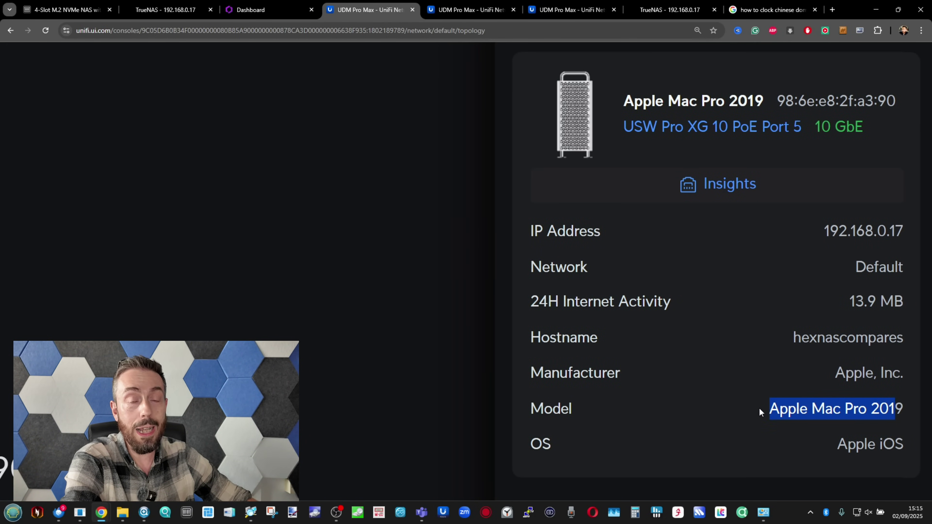
key(ctrl+minus)
key(ctrl+minus)
key(ctrl+minus)
key(ctrl+minus)
key(ctrl+minus)
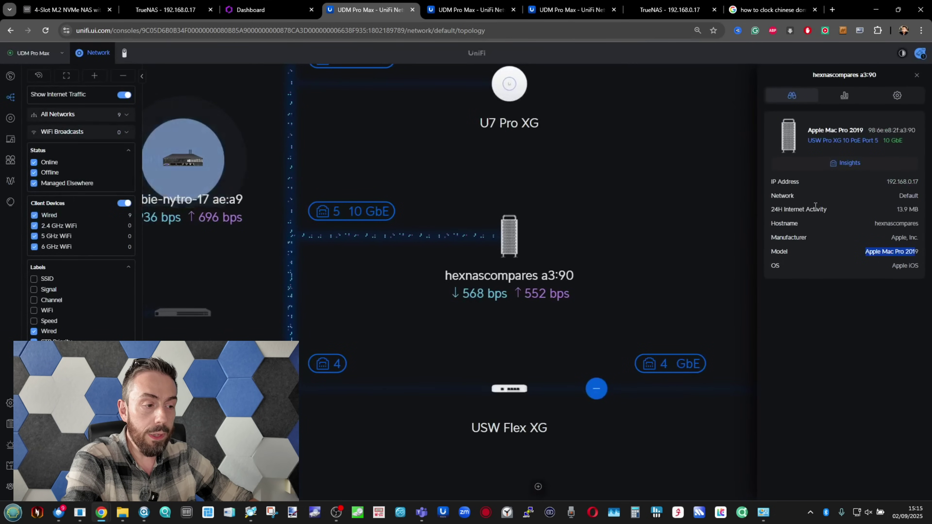
- Show hexnascompares' latest flows, then the full Flows list with update.ixsystems.com, plex.tv and link.storjshare.io
click(845, 95)
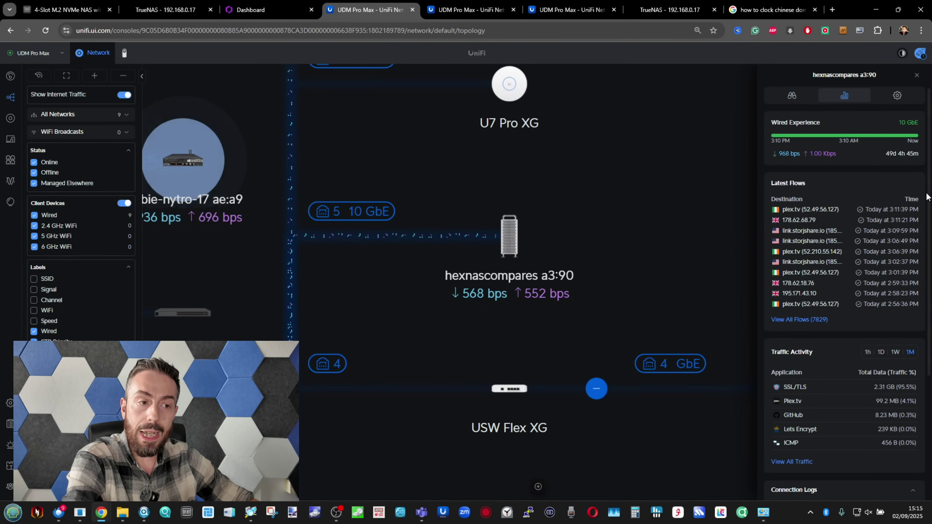
key(ctrl+plus)
key(ctrl+plus)
key(ctrl+plus)
key(ctrl+plus)
key(ctrl+plus)
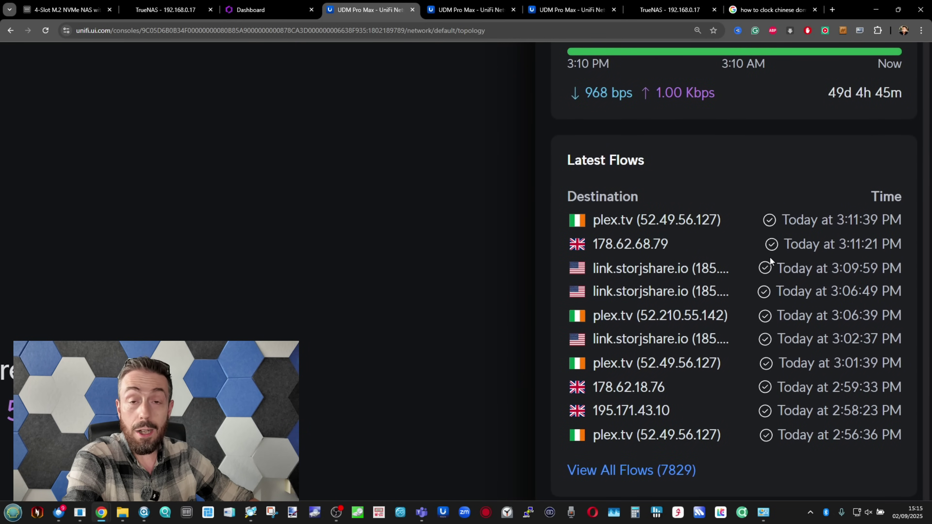
scroll(770, 257, down, 1)
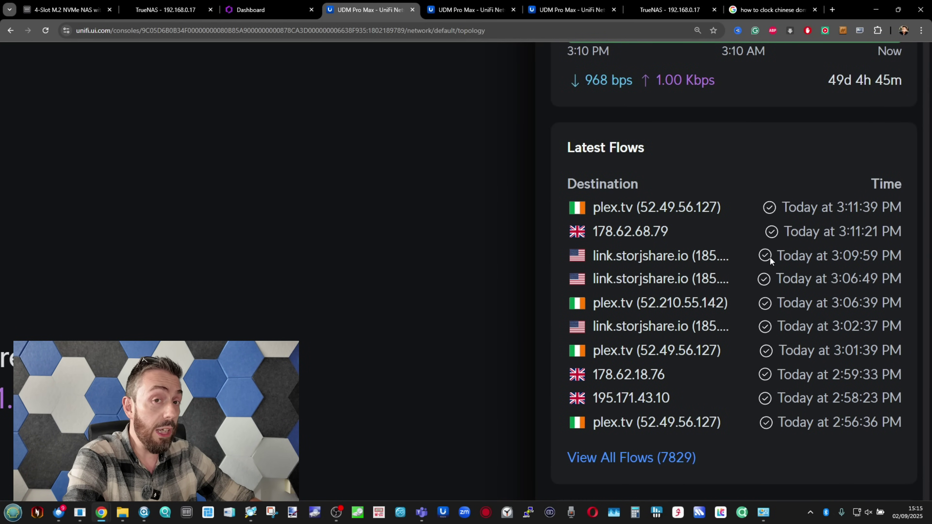
key(ctrl+Tab)
key(ctrl+minus)
key(ctrl+minus)
key(ctrl+minus)
key(ctrl+minus)
key(ctrl+minus)
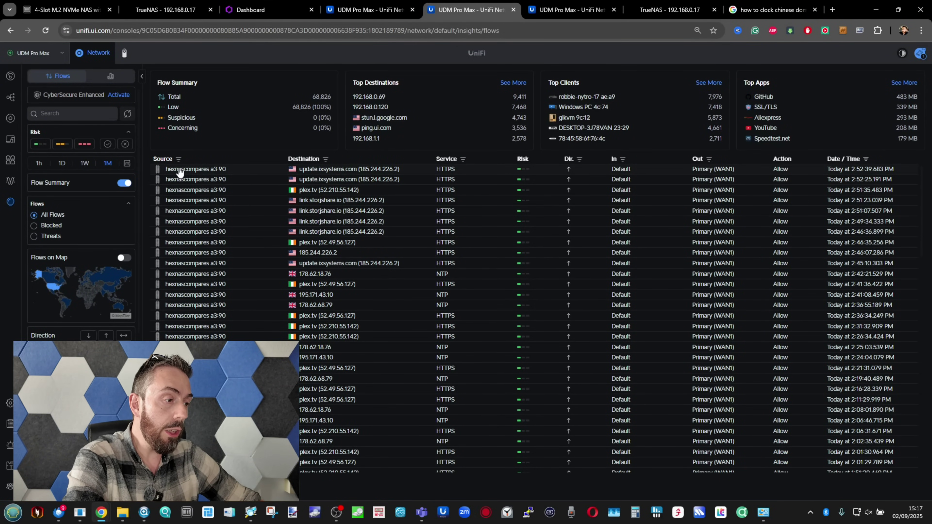
- Check the Plex and Immich apps running on the HexOS dashboard
scroll(184, 176, up, 5)
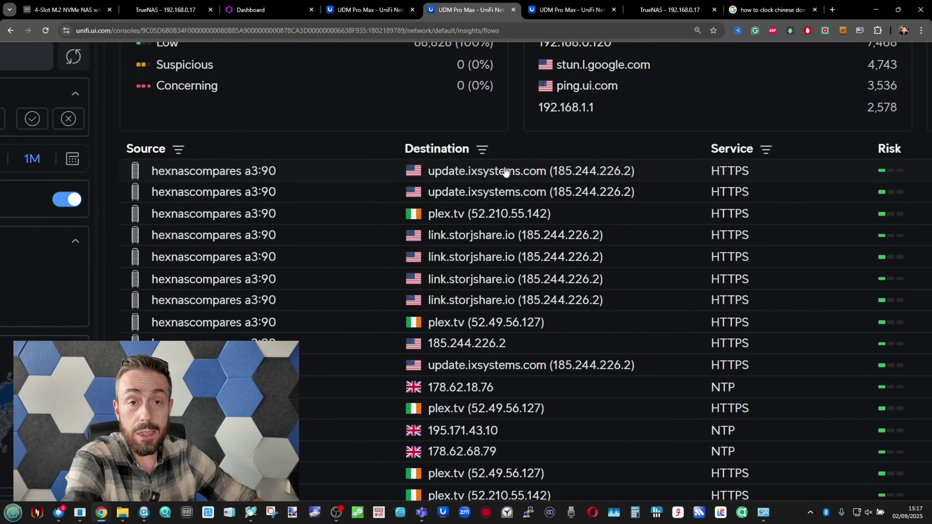
scroll(505, 172, down, 1)
scroll(505, 172, down, 1)
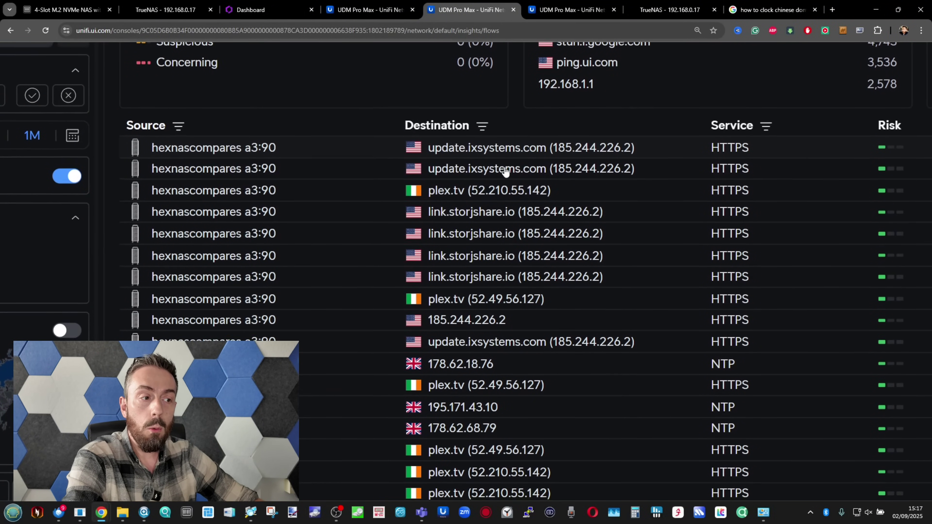
click(264, 10)
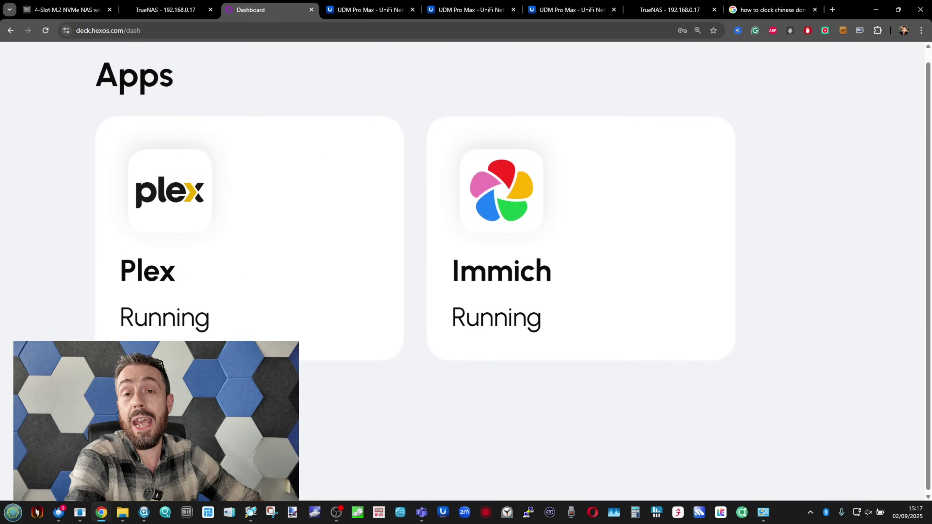
- Return to UniFi and view hexnascompares' activity: 2.47 GB total, 95.5% SSL/TLS
click(459, 9)
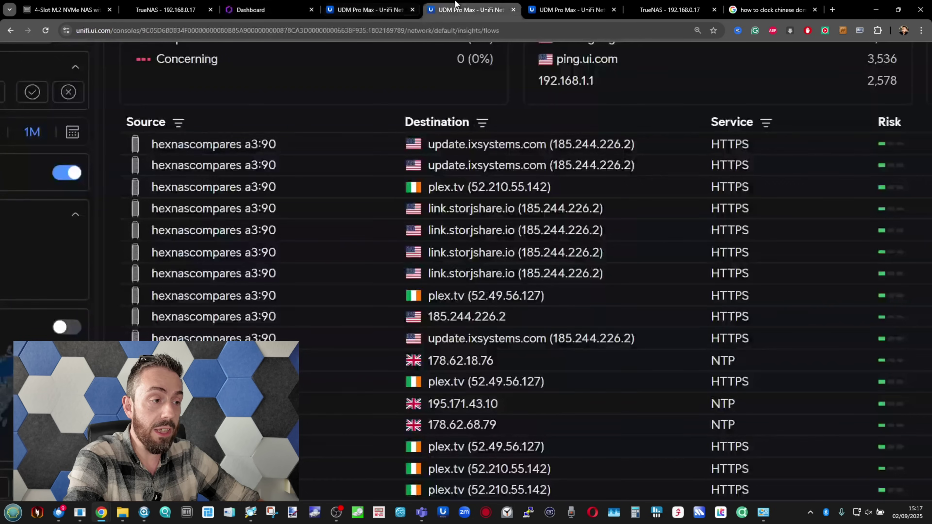
scroll(398, 193, down, 2)
scroll(397, 192, down, 1)
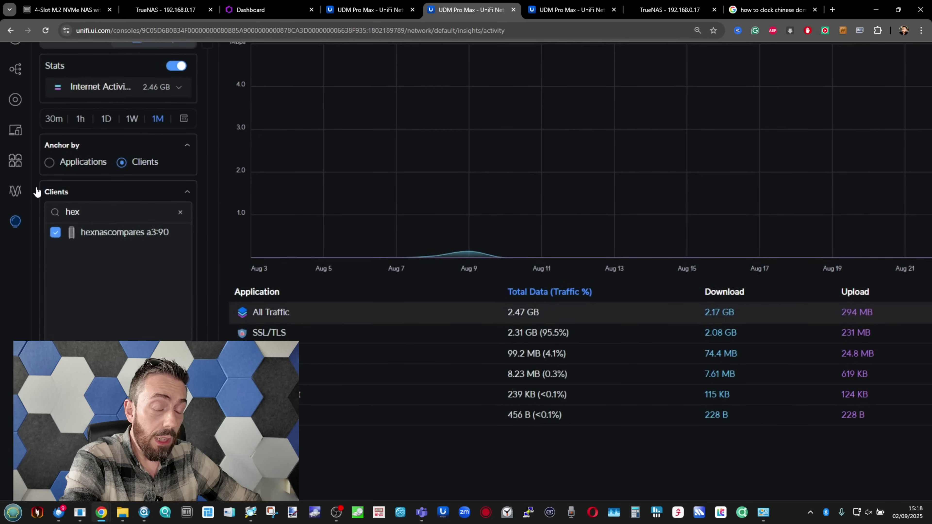
- Read the traffic table's Time Estimate column, then return to the hexnascompares flow list
scroll(351, 402, right, 4)
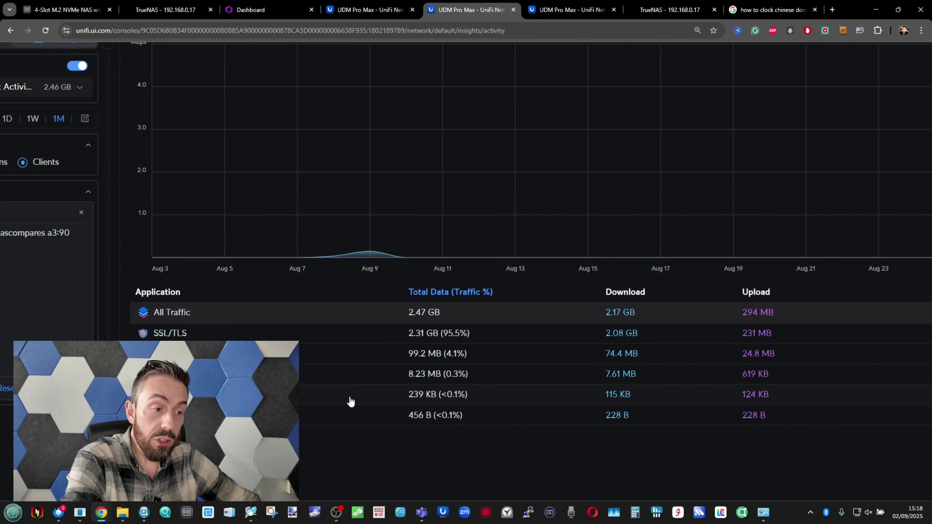
key(ctrl+minus)
key(ctrl+minus)
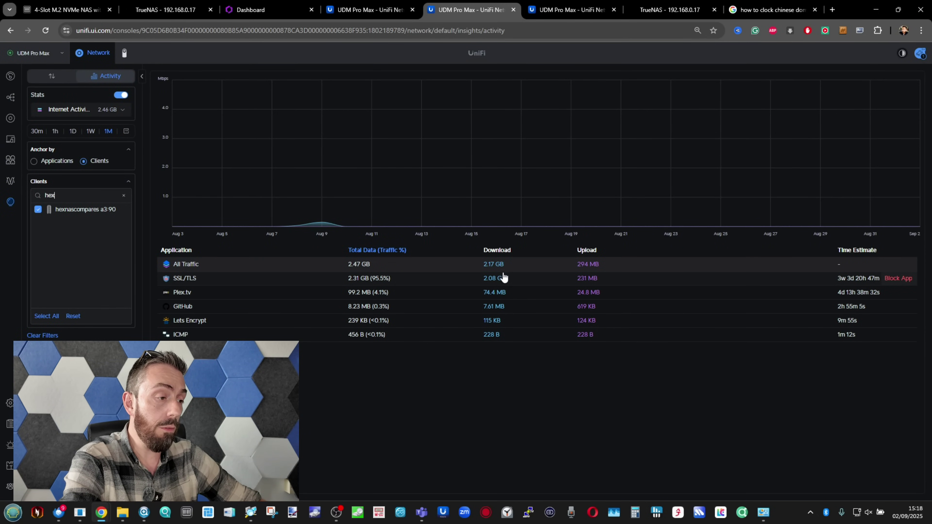
key(ctrl+plus)
key(ctrl+plus)
key(ctrl+plus)
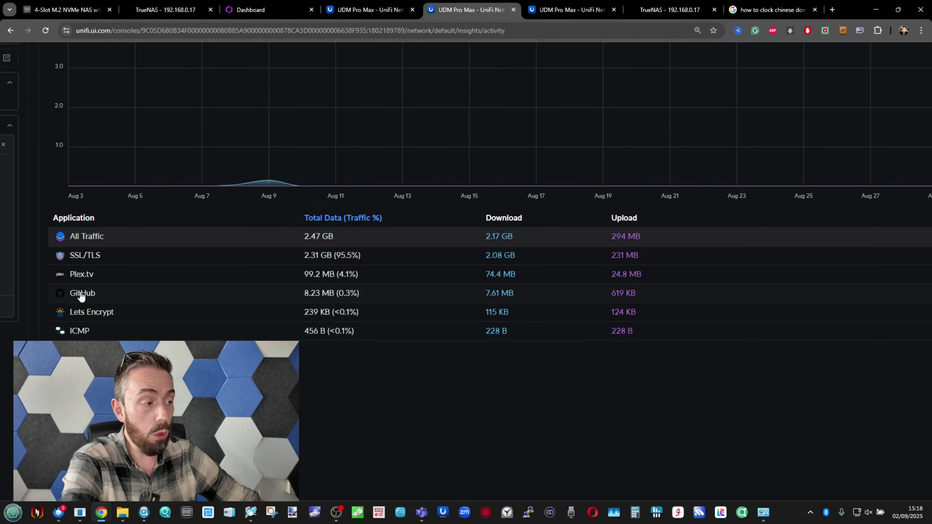
scroll(76, 318, right, 4)
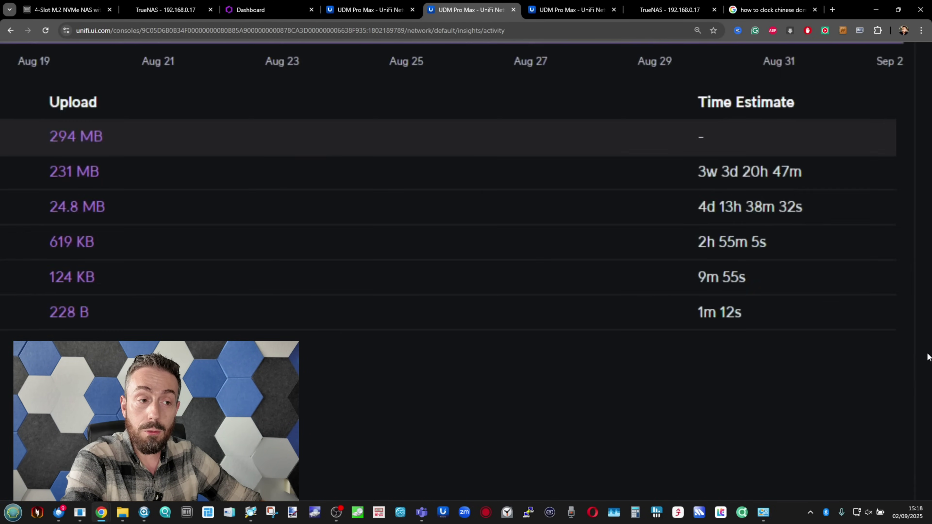
scroll(927, 358, up, 3)
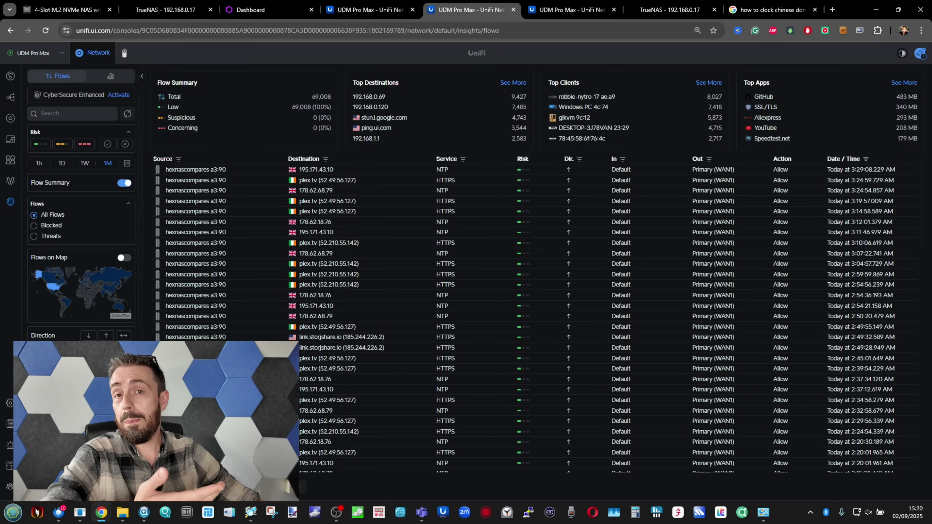
scroll(536, 320, down, 15)
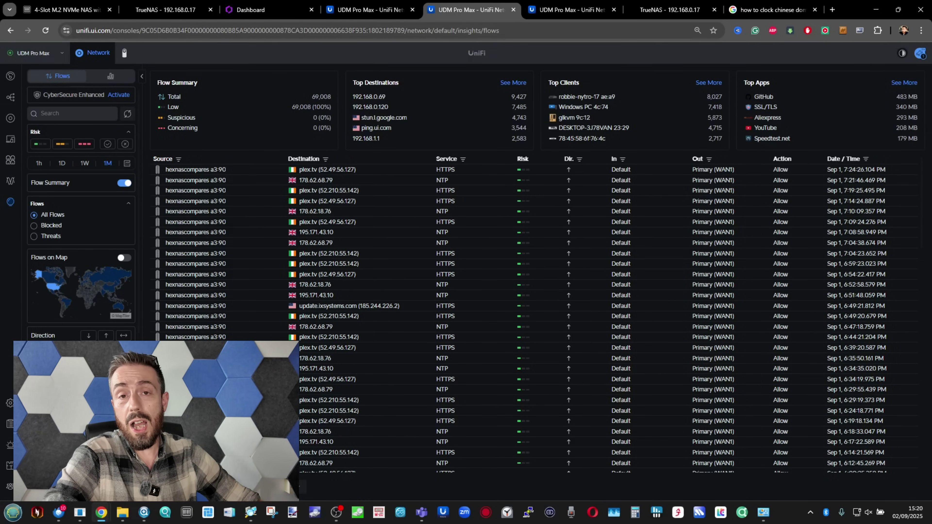
scroll(535, 319, down, 10)
scroll(535, 320, down, 10)
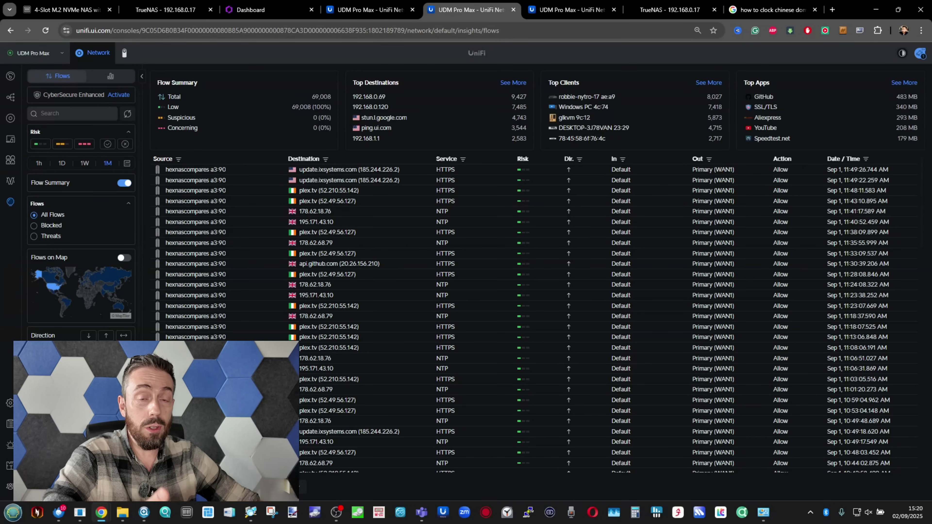
scroll(536, 320, down, 10)
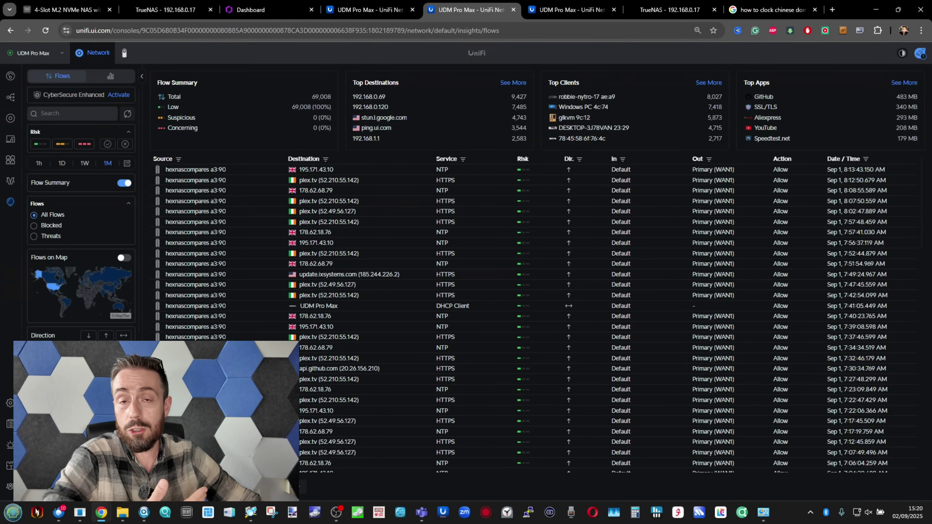
scroll(536, 319, down, 10)
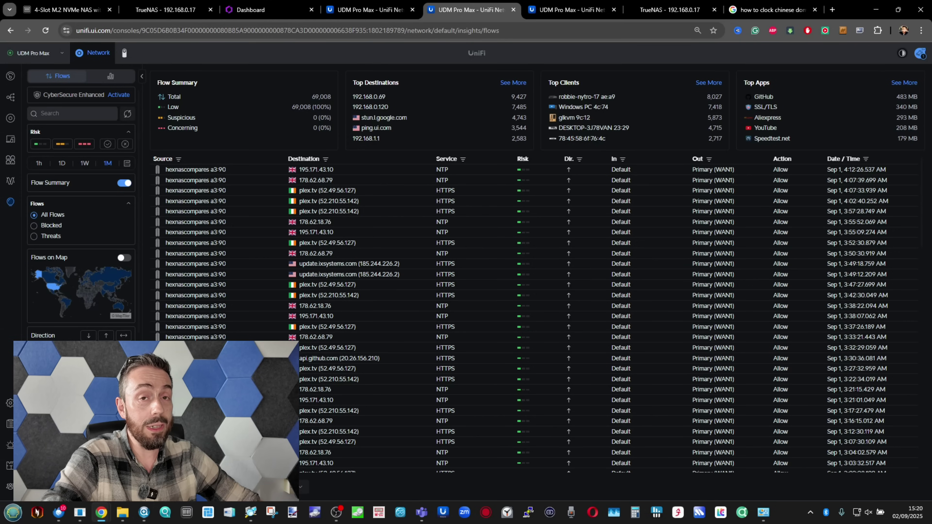
scroll(535, 319, down, 10)
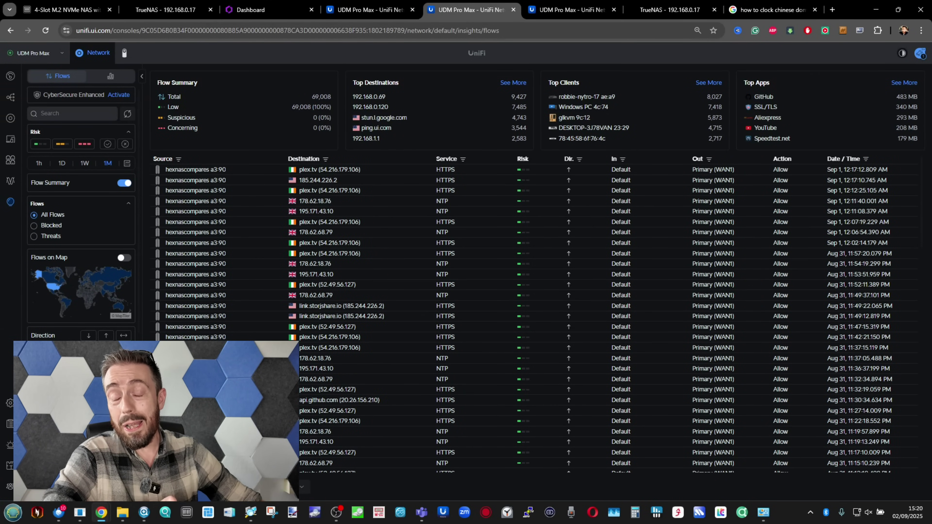
scroll(536, 319, down, 10)
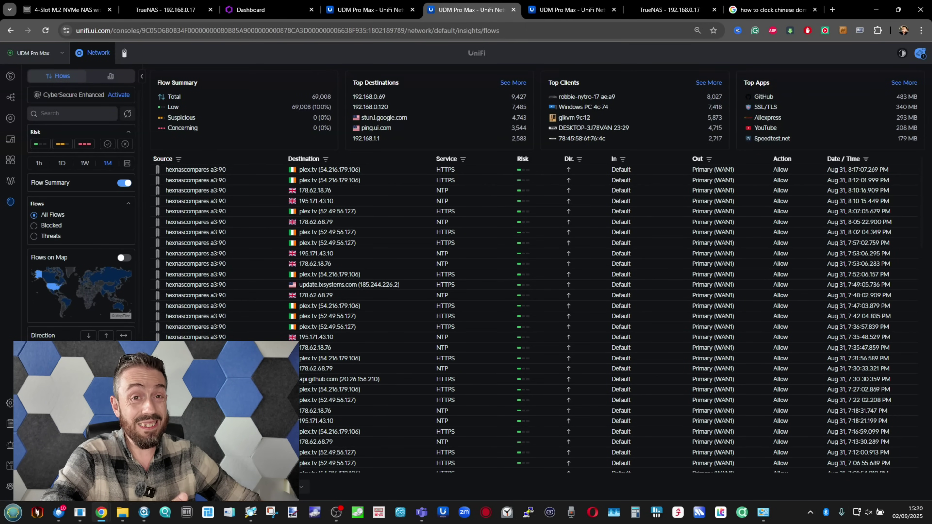
scroll(536, 320, down, 10)
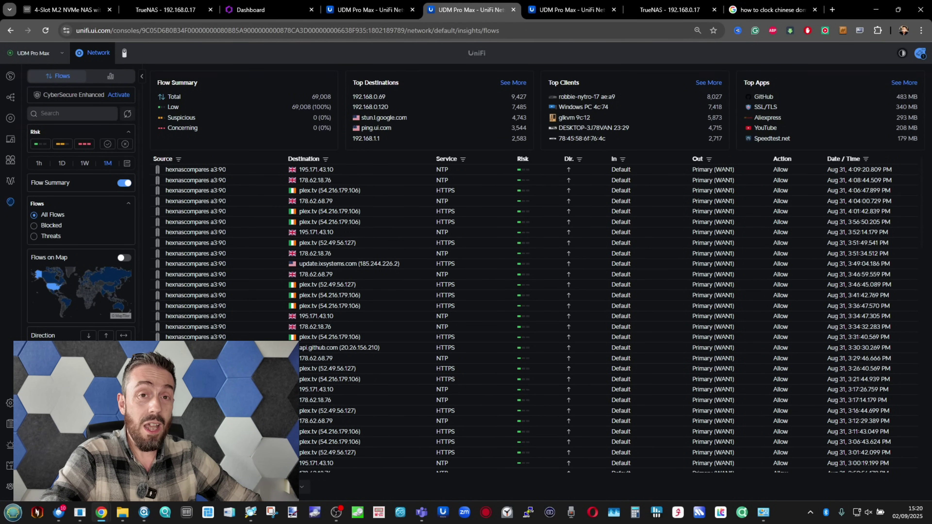
scroll(536, 319, down, 15)
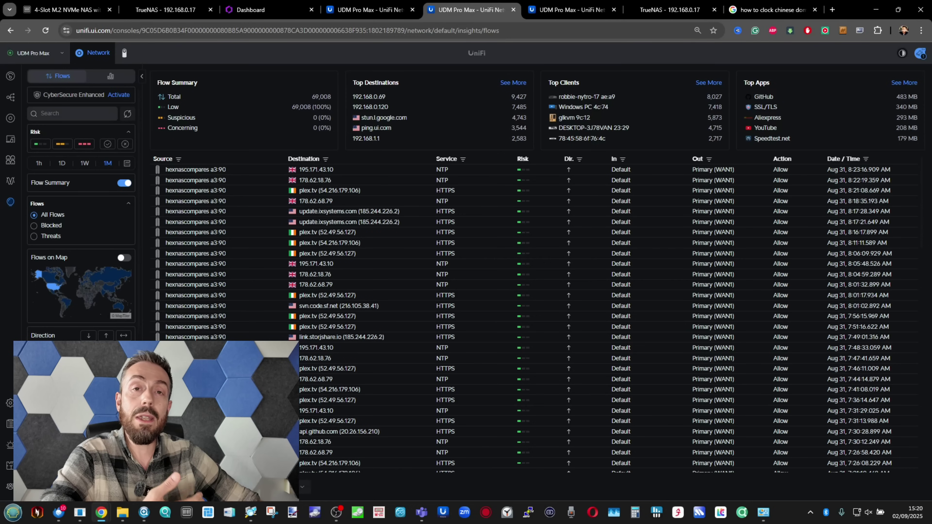
scroll(535, 320, down, 15)
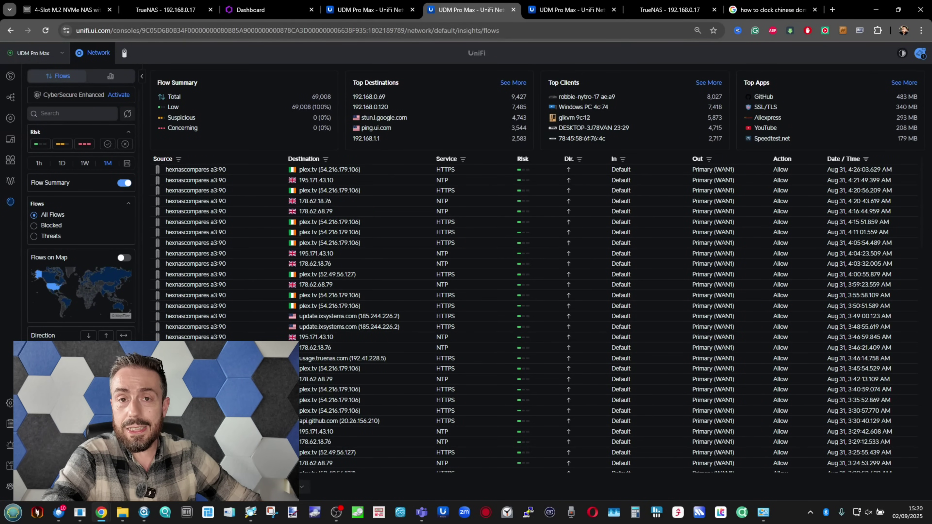
scroll(535, 319, down, 15)
scroll(536, 320, down, 15)
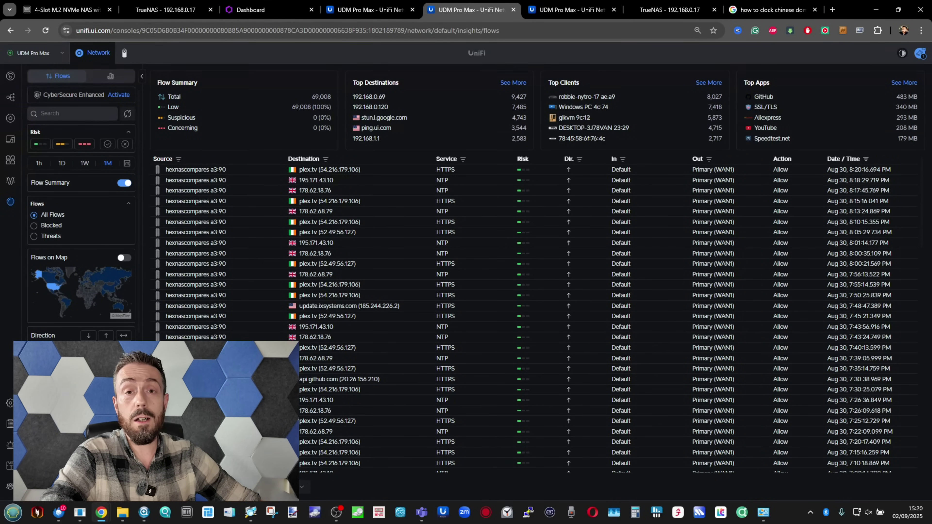
scroll(536, 319, down, 20)
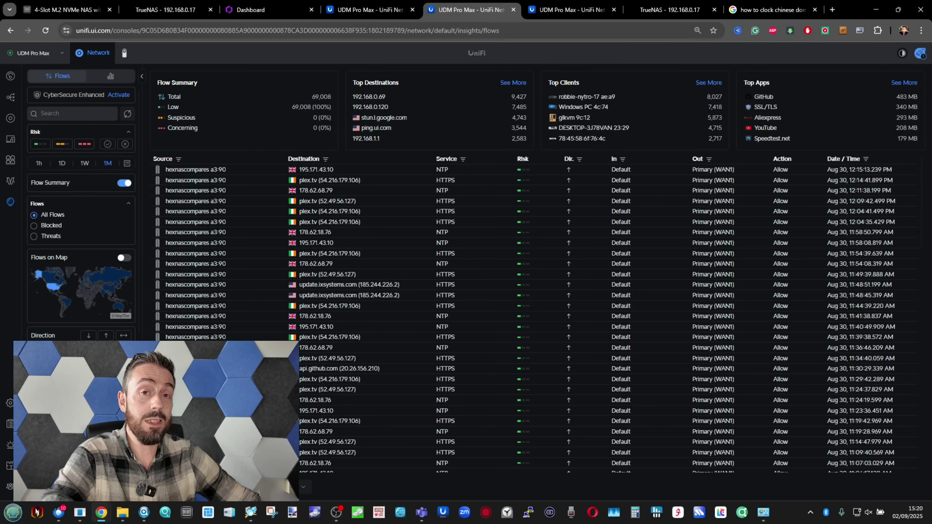
scroll(536, 319, down, 15)
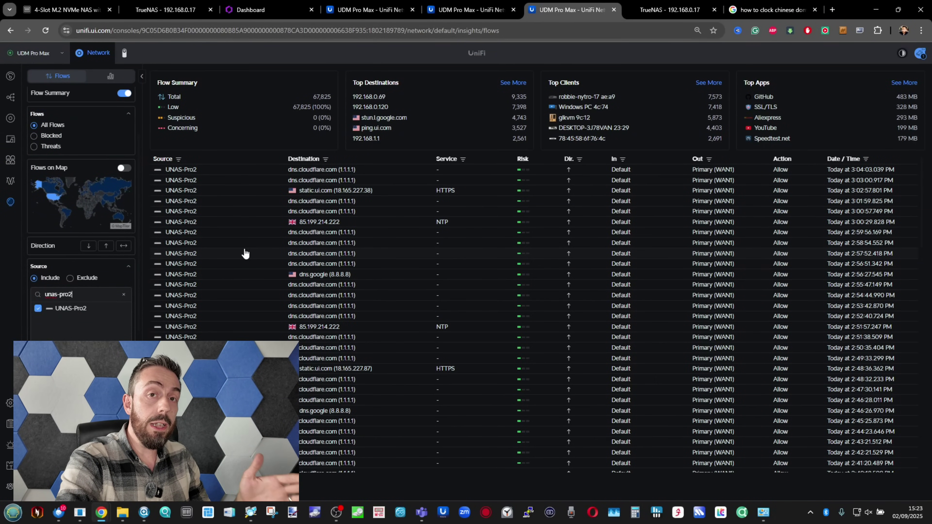
- Scroll through the Reolink RLC-842A camera's flows to its allowed HTTPS connection to apis.reolink.com:443
scroll(245, 253, down, 1)
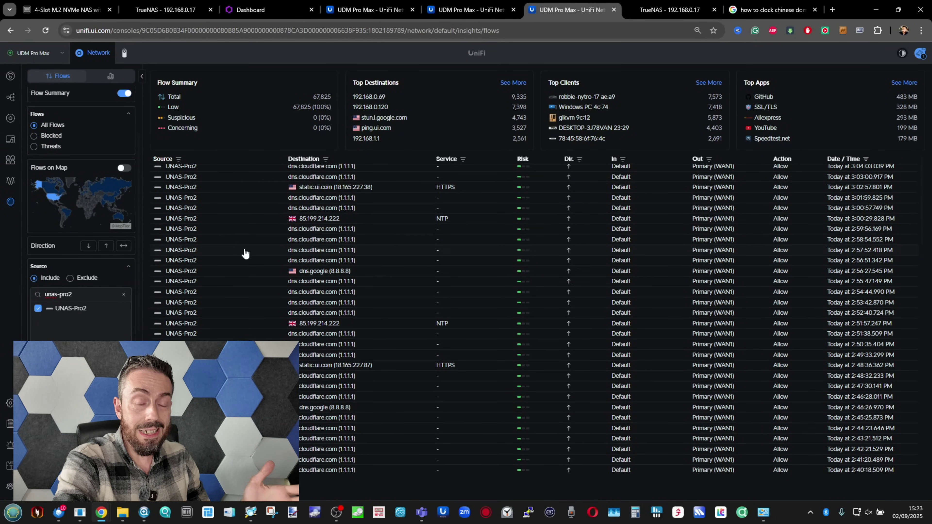
scroll(245, 253, down, 3)
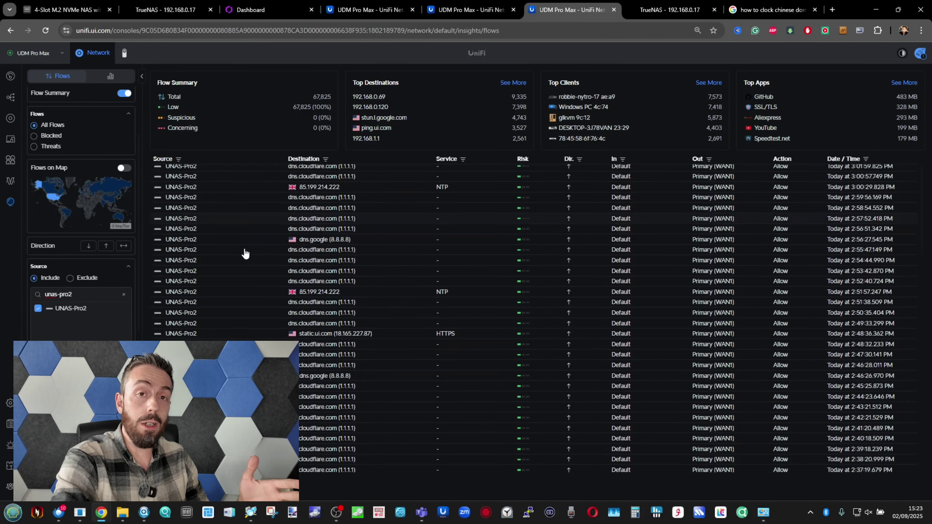
scroll(245, 254, down, 1)
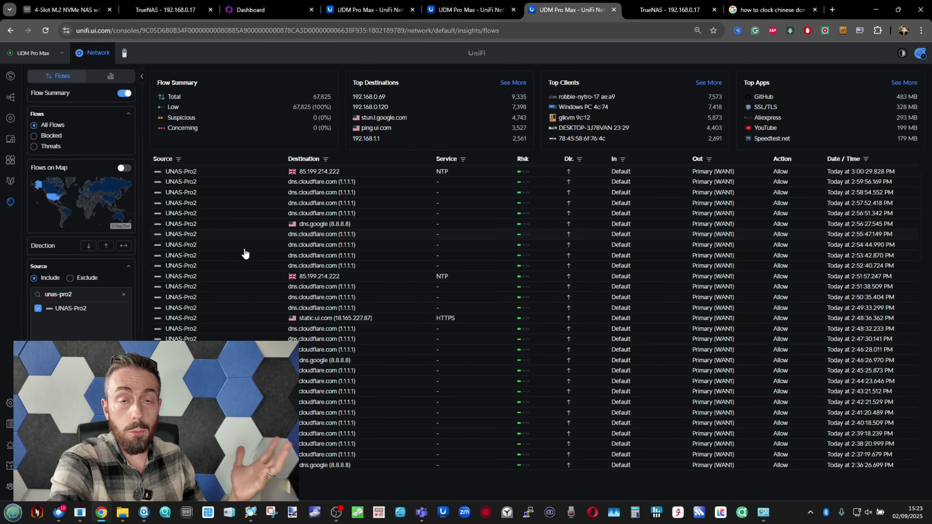
scroll(245, 254, down, 1)
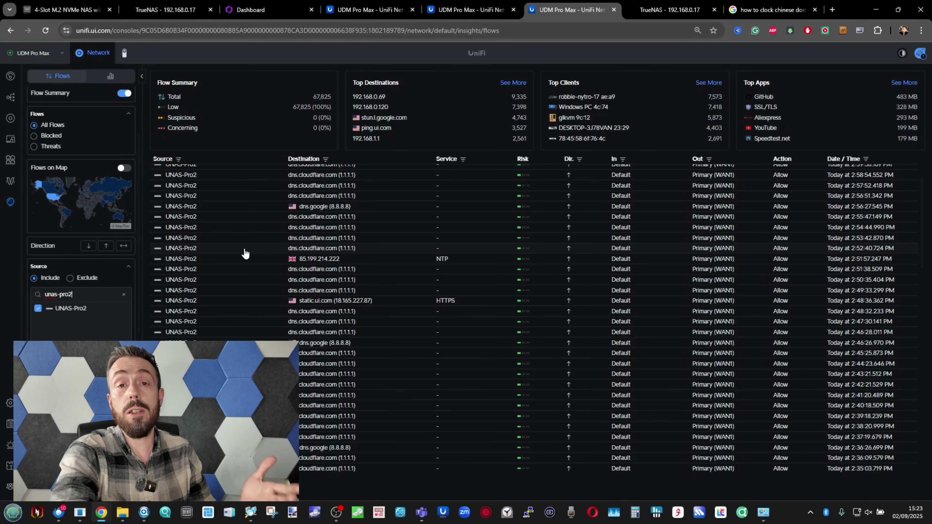
scroll(245, 253, down, 1)
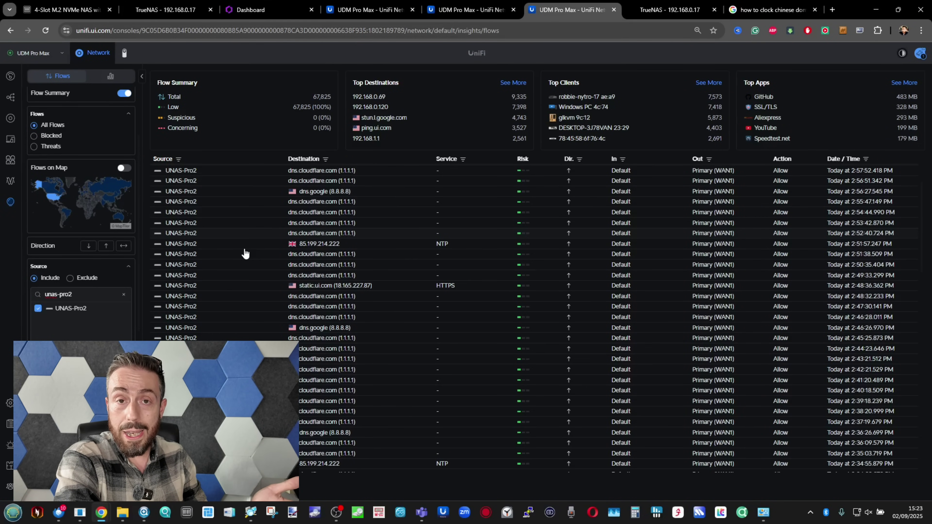
scroll(245, 253, down, 1)
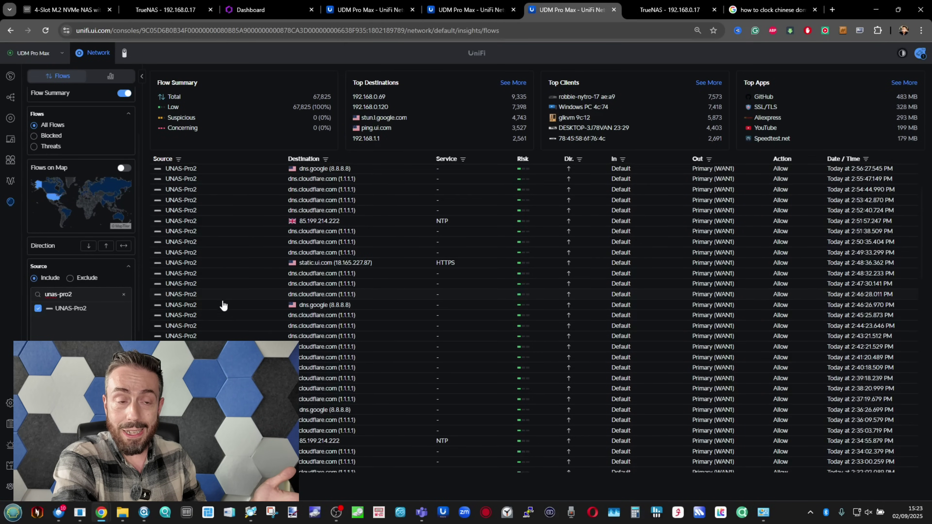
scroll(223, 306, down, 1)
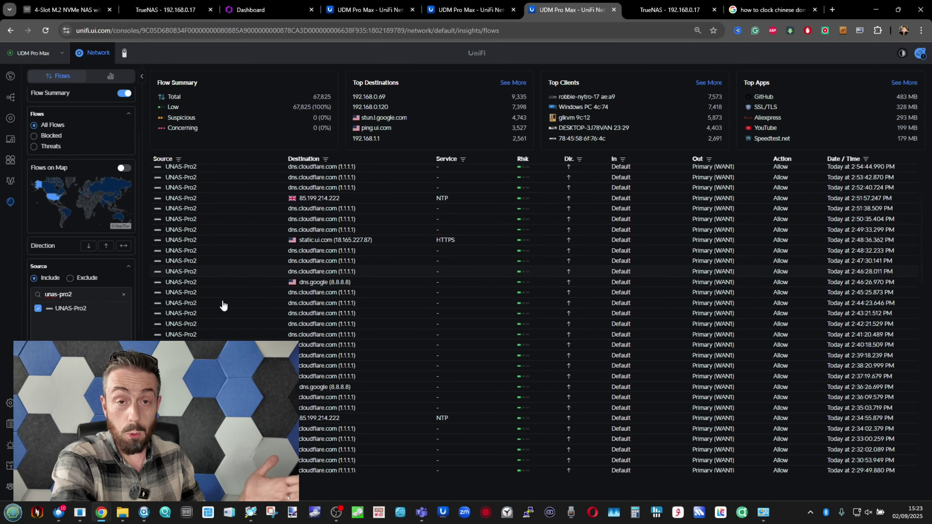
scroll(224, 306, down, 2)
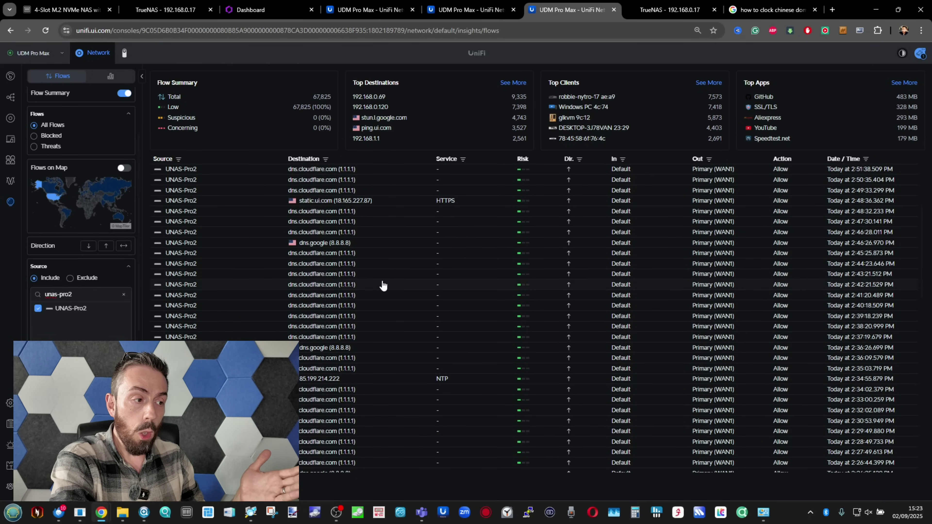
ctrl+scroll(332, 294, up, 5)
scroll(331, 294, up, 2)
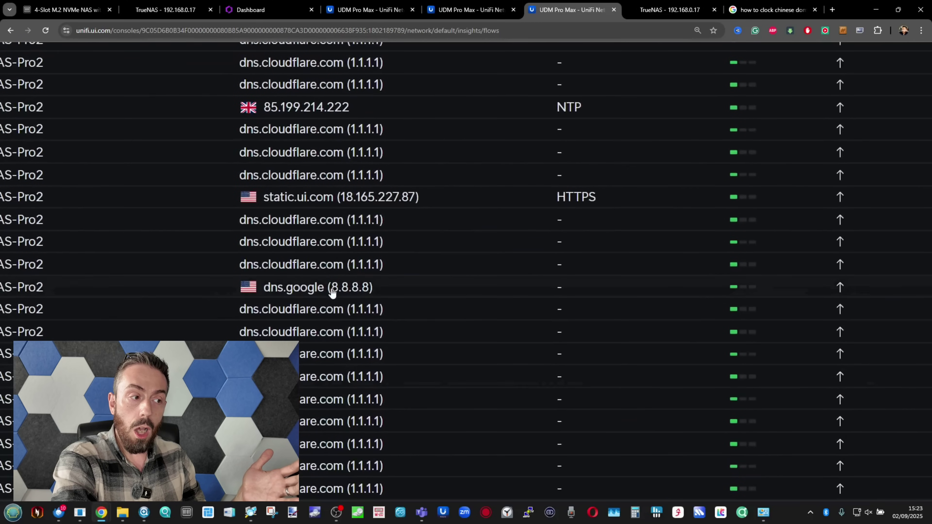
ctrl+scroll(332, 293, down, 5)
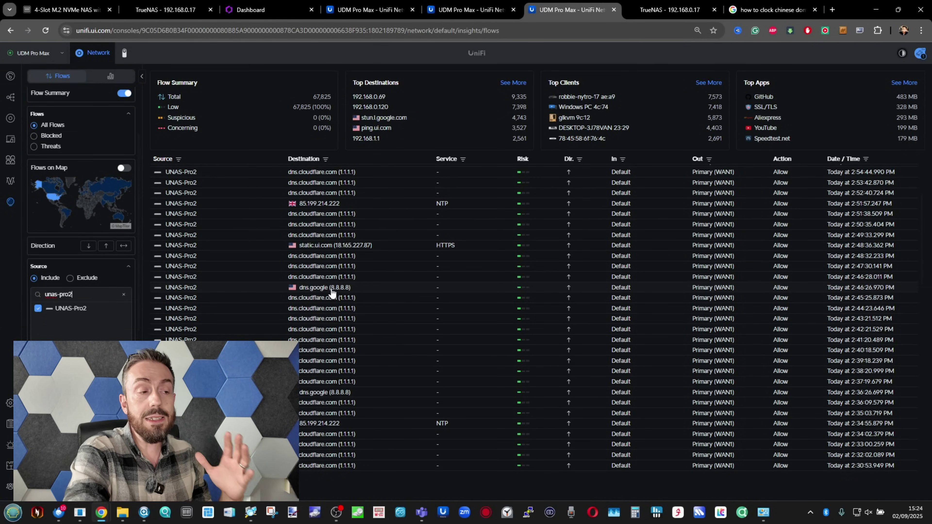
scroll(332, 292, down, 15)
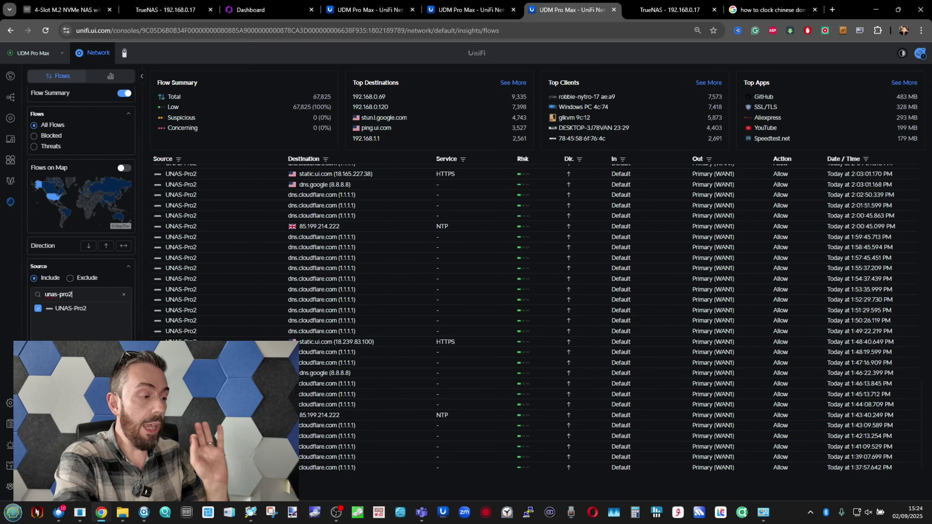
scroll(536, 320, down, 20)
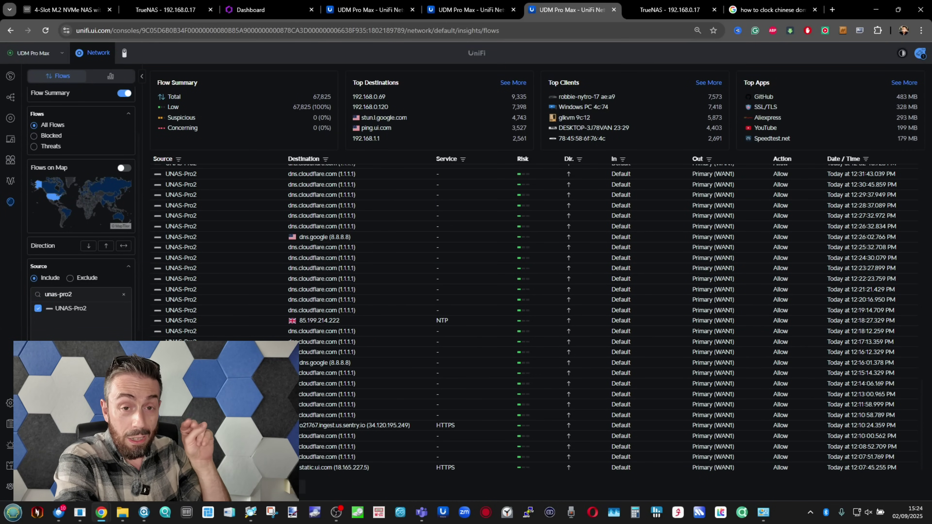
scroll(536, 320, down, 20)
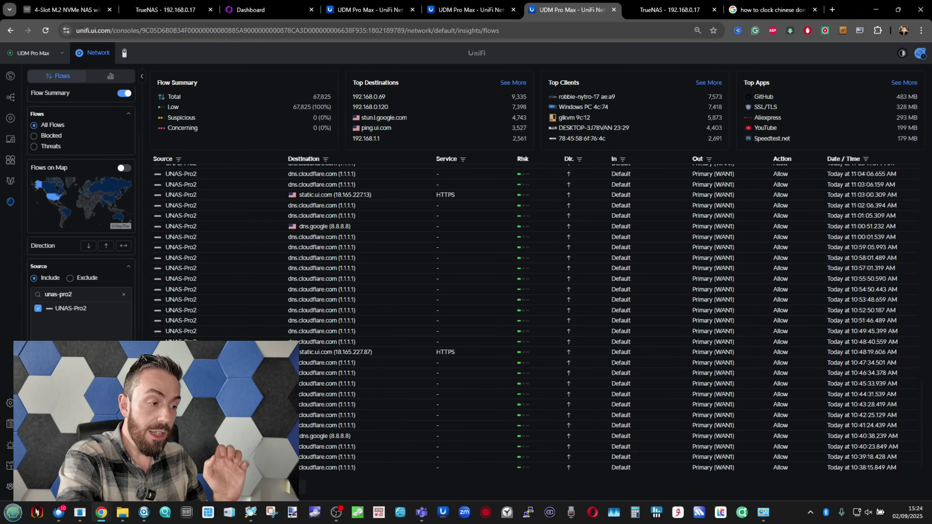
scroll(536, 319, down, 20)
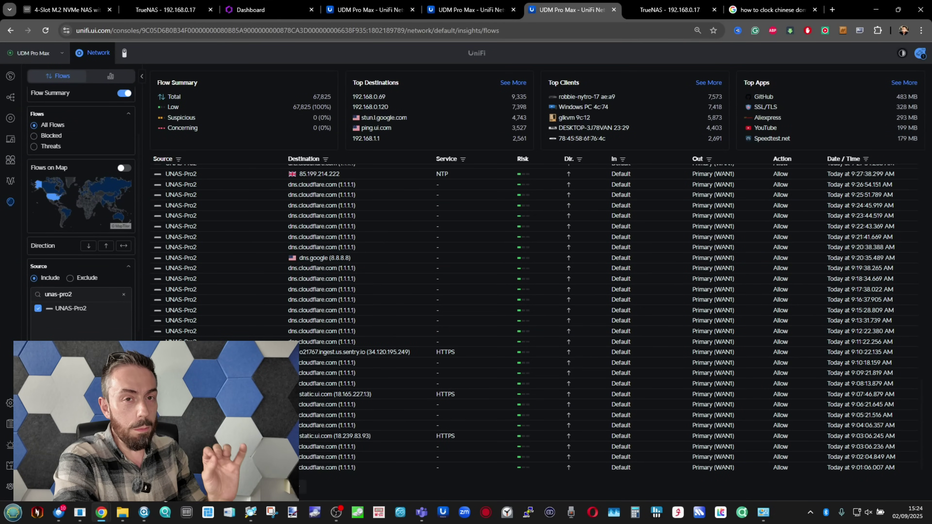
scroll(536, 320, down, 20)
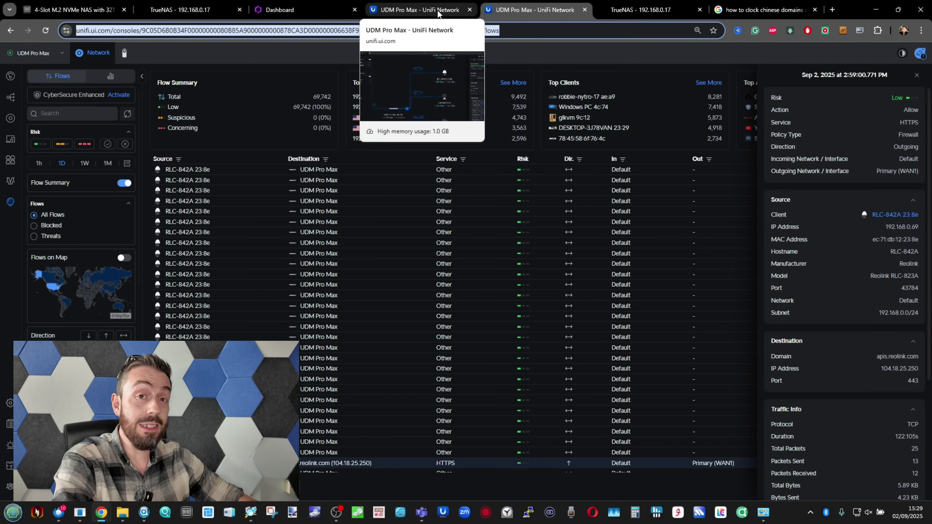
- Glance at the topology view, then return to the camera's apis.reolink.com flow details
click(432, 9)
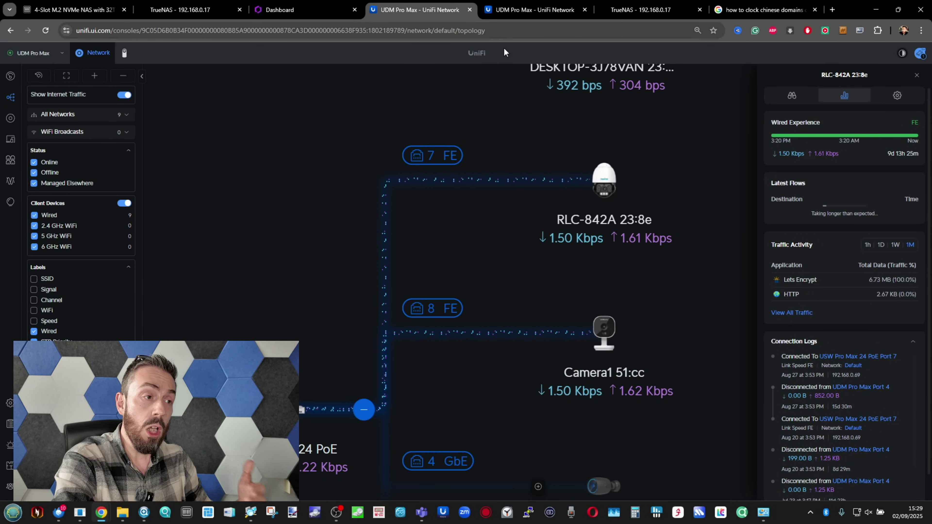
click(519, 11)
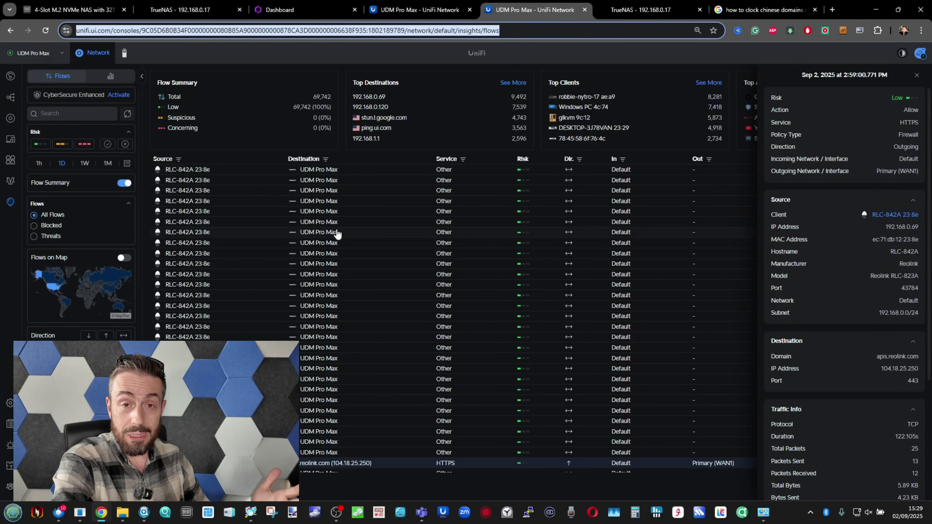
scroll(190, 266, down, 5)
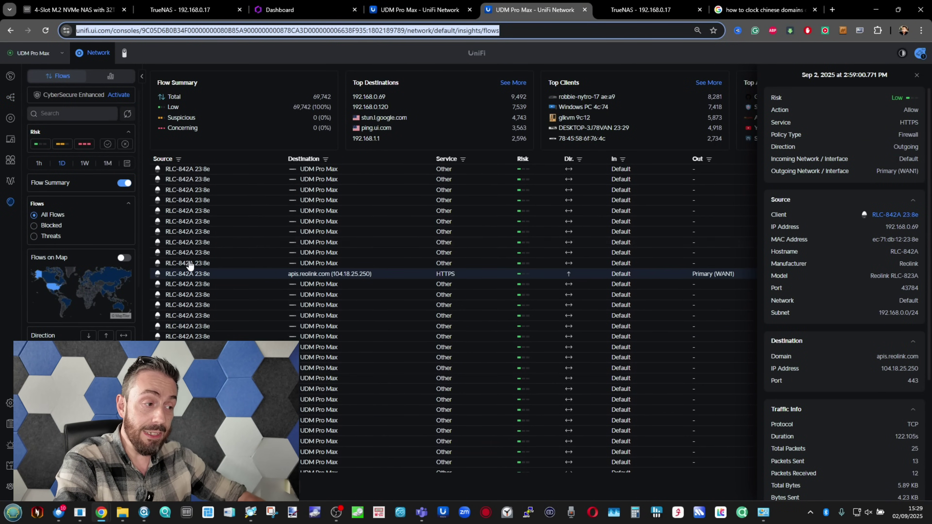
scroll(303, 279, up, 5)
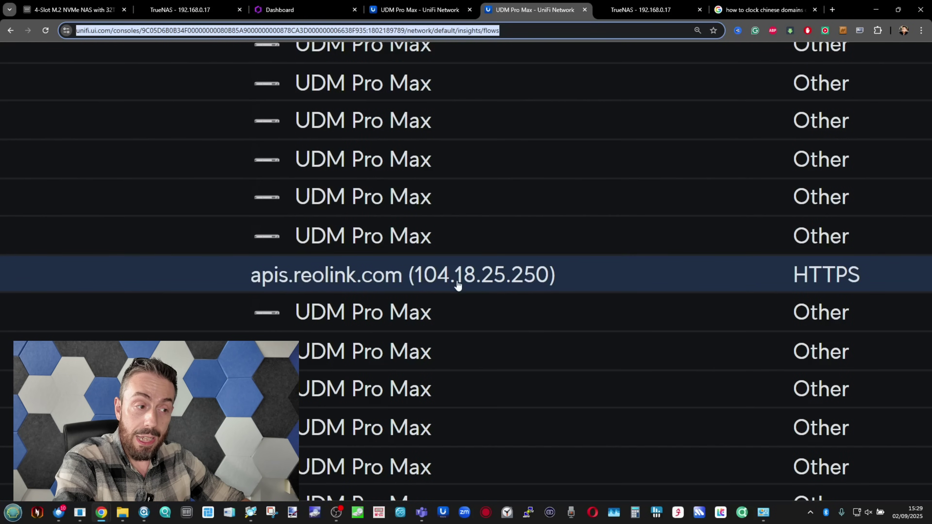
scroll(344, 284, down, 5)
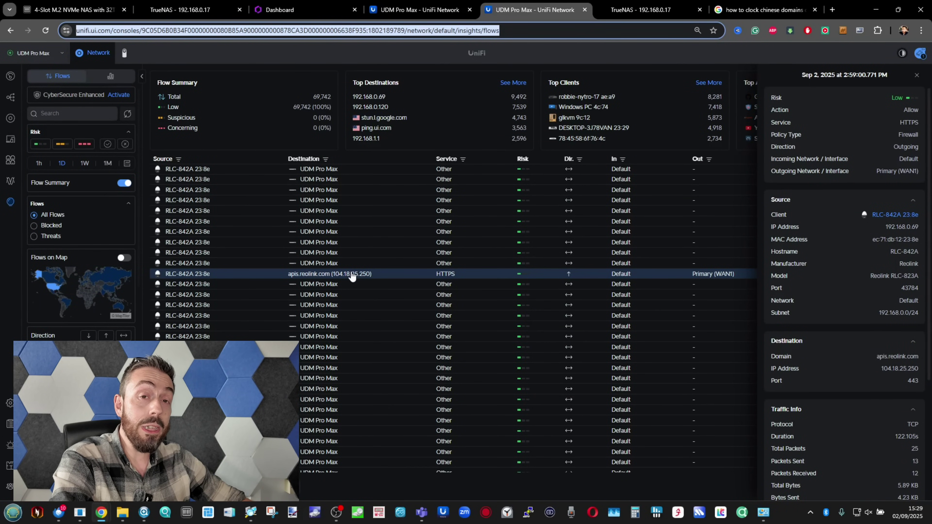
- Bring the flow's Block actions into view, then move on to the TrueNAS Network page
click(352, 276)
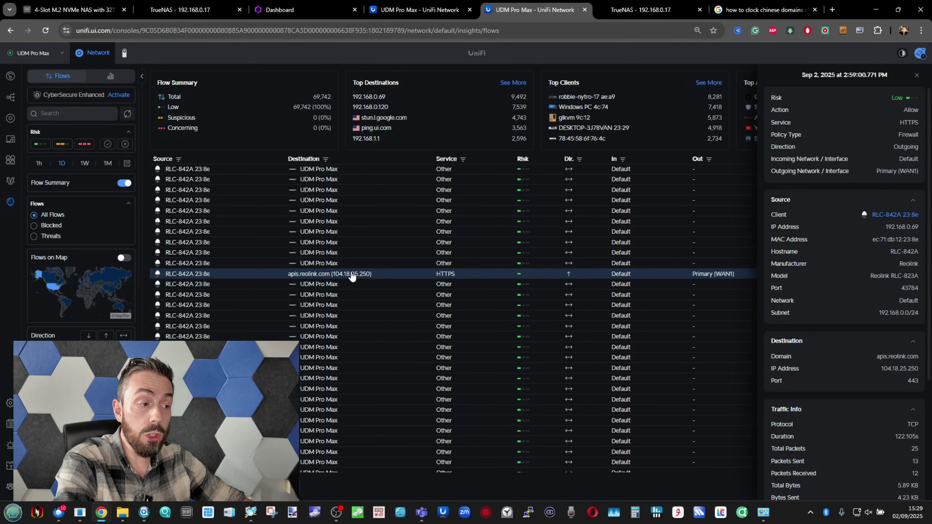
scroll(863, 478, down, 5)
scroll(916, 502, up, 5)
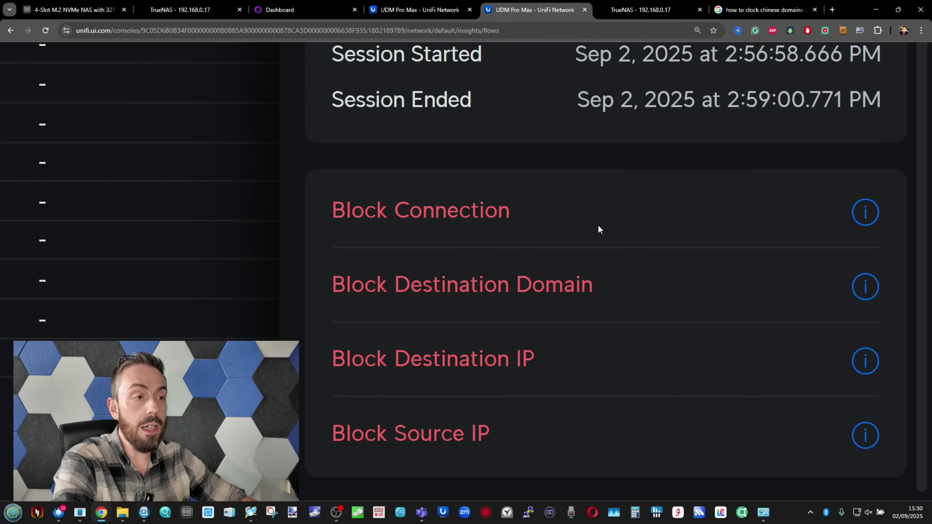
key(ctrl+Tab)
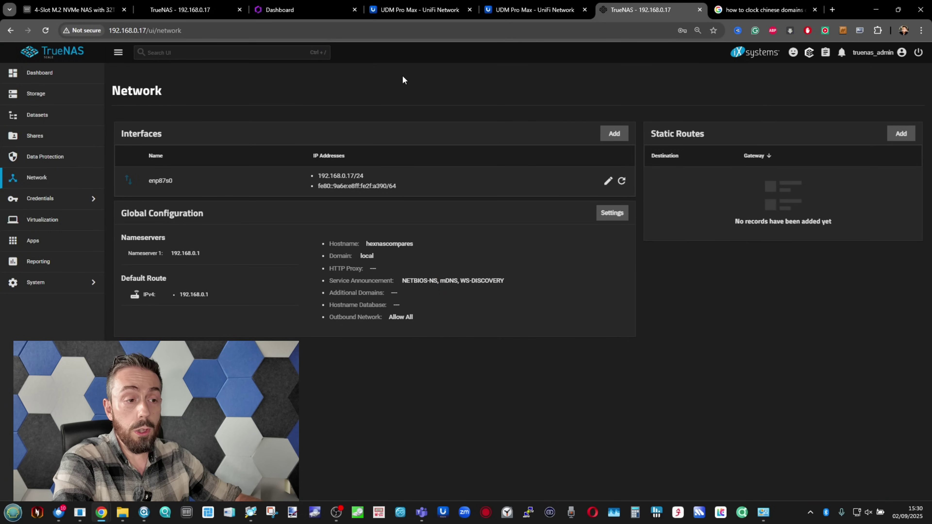
- Open Edit Global Configuration to inspect the nameserver and IPv4 gateway, both 192.168.0.1
click(614, 213)
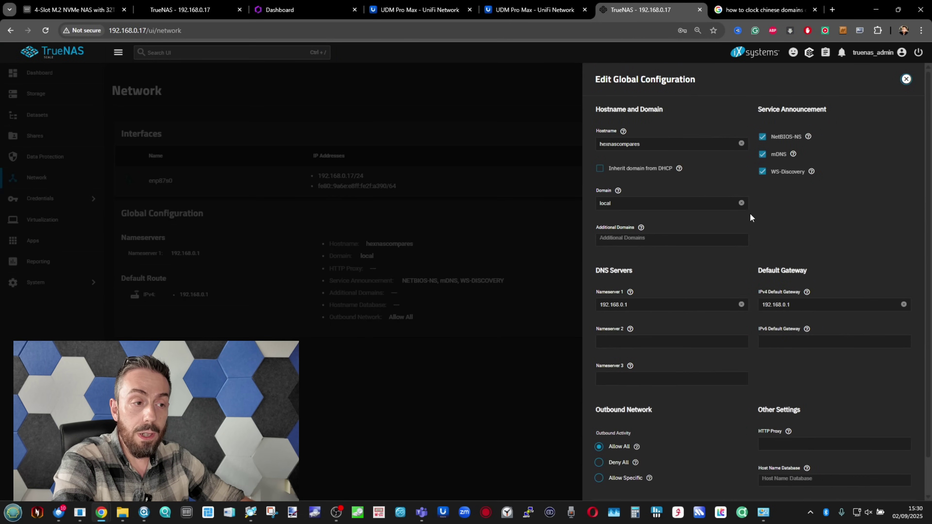
scroll(754, 173, up, 5)
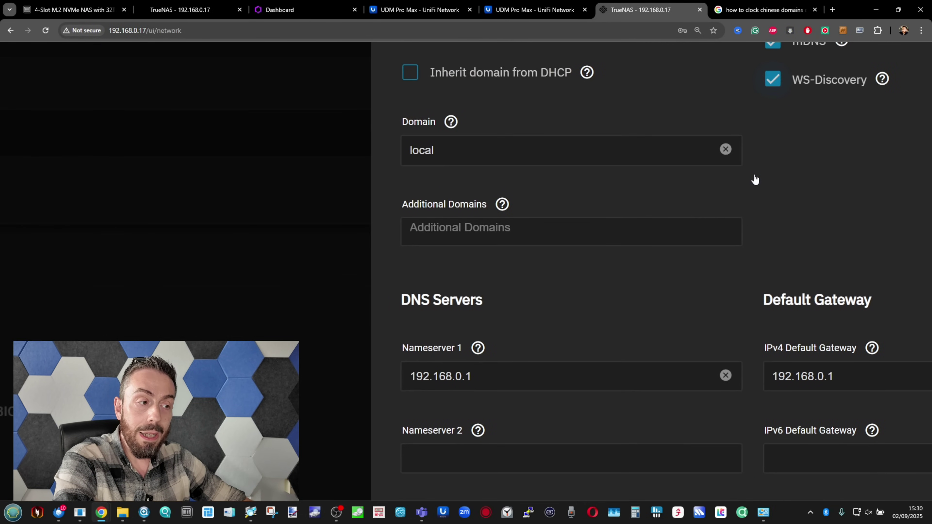
scroll(697, 322, down, 5)
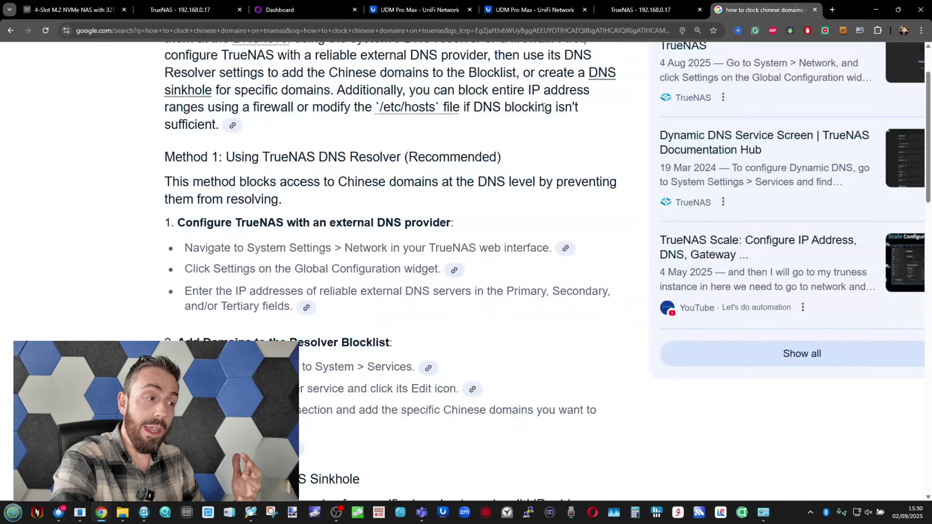
- Read the Google results on DNS Resolver, sinkhole and hosts-file methods for blocking Chinese domains
click(765, 10)
scroll(444, 179, down, 2)
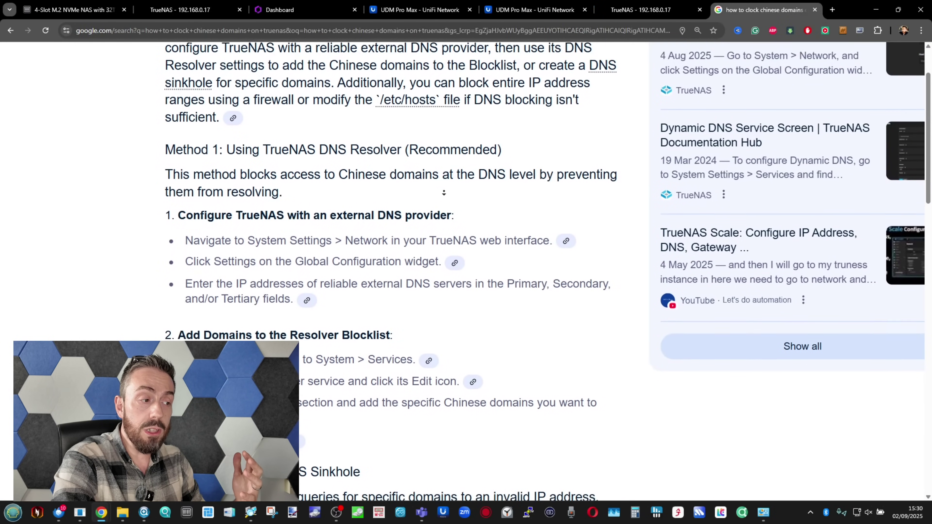
scroll(445, 193, down, 2)
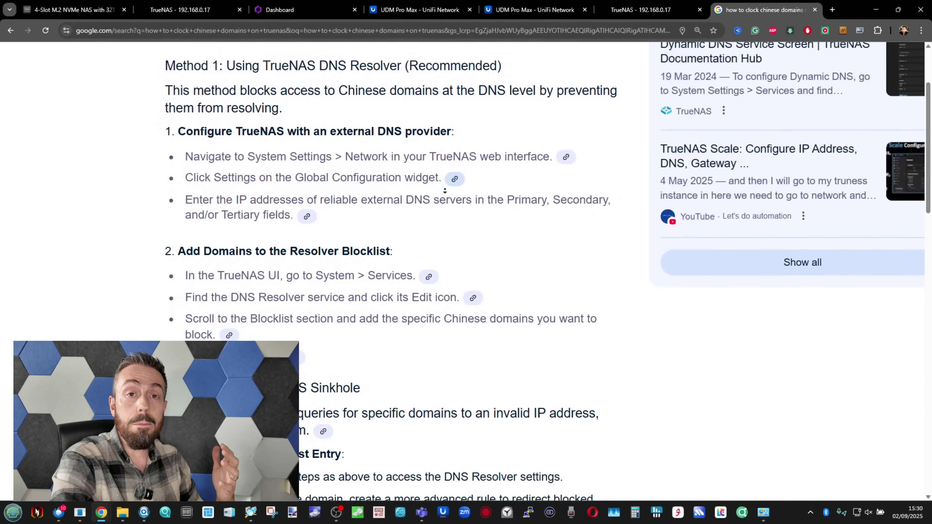
scroll(445, 189, down, 1)
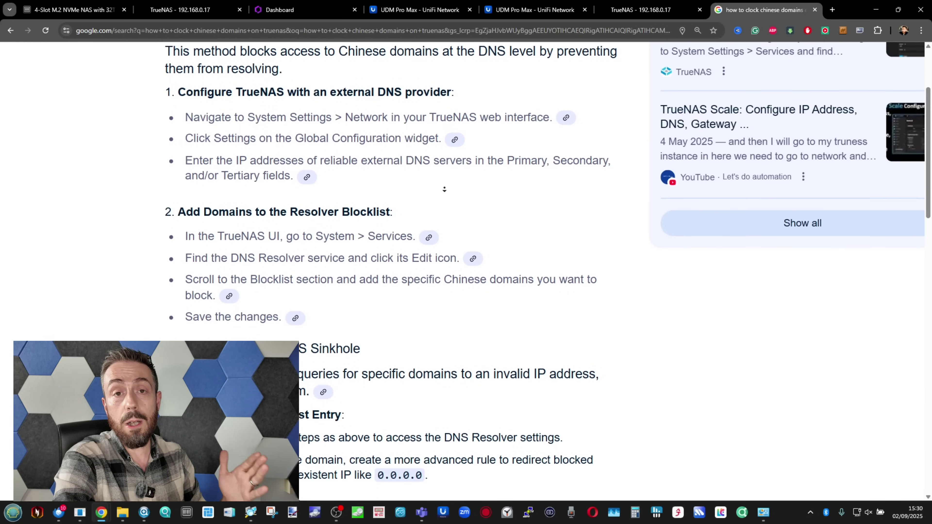
scroll(444, 189, down, 2)
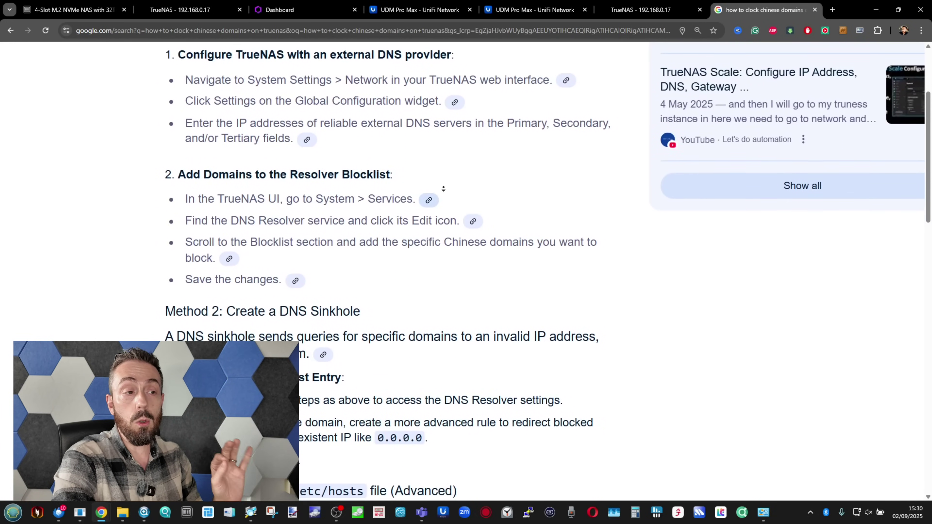
scroll(442, 193, down, 3)
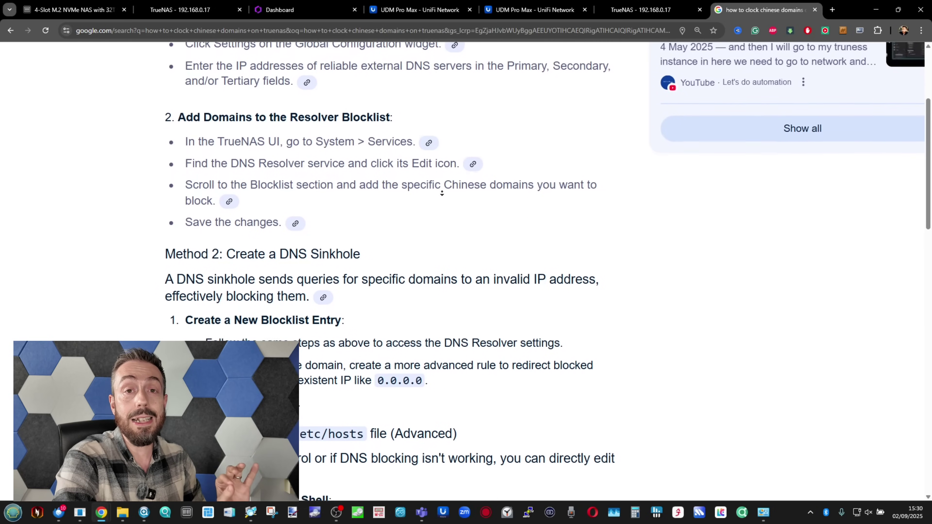
scroll(442, 193, down, 3)
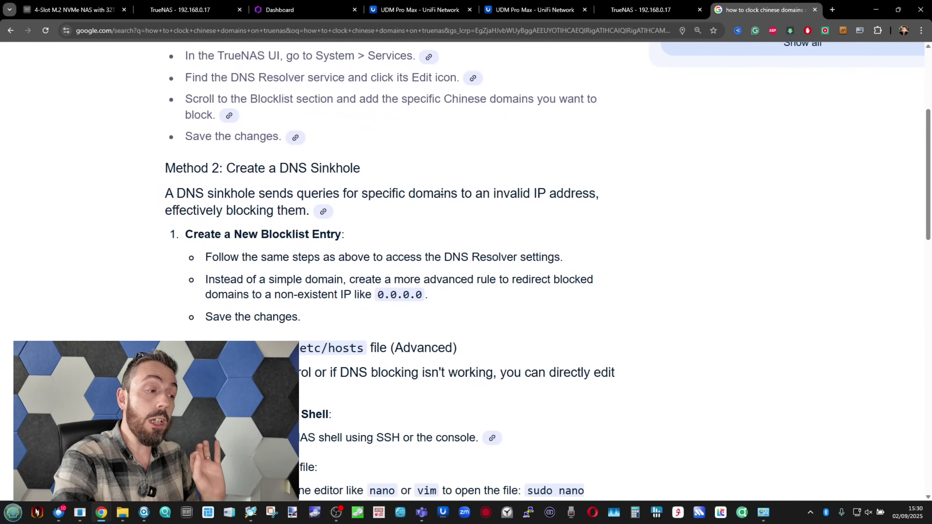
scroll(442, 192, down, 3)
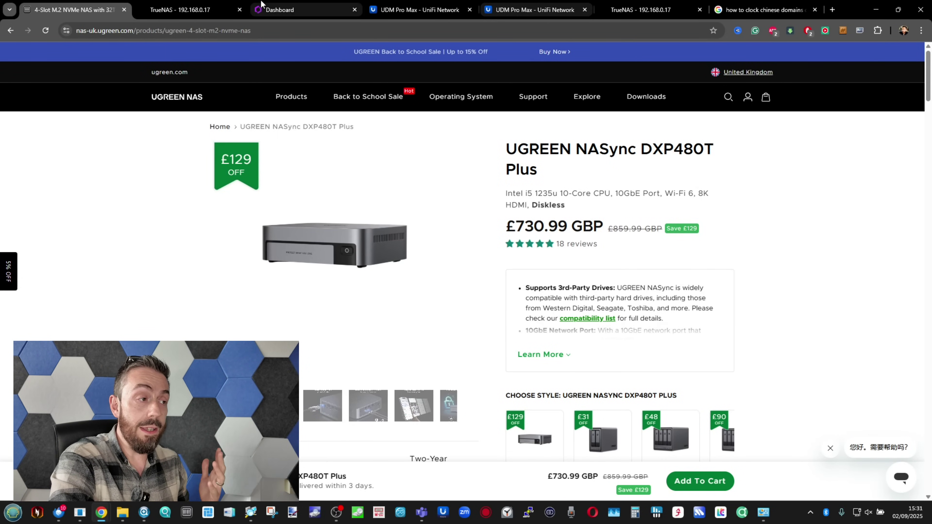
- Switch away from the UGREEN DXP480T Plus store tab via the browser tab bar
mouse_move(203, 3)
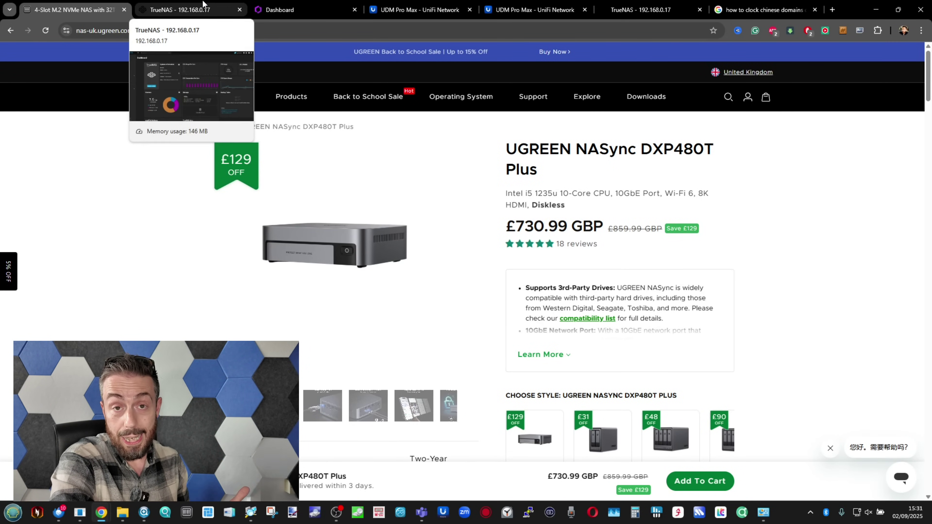